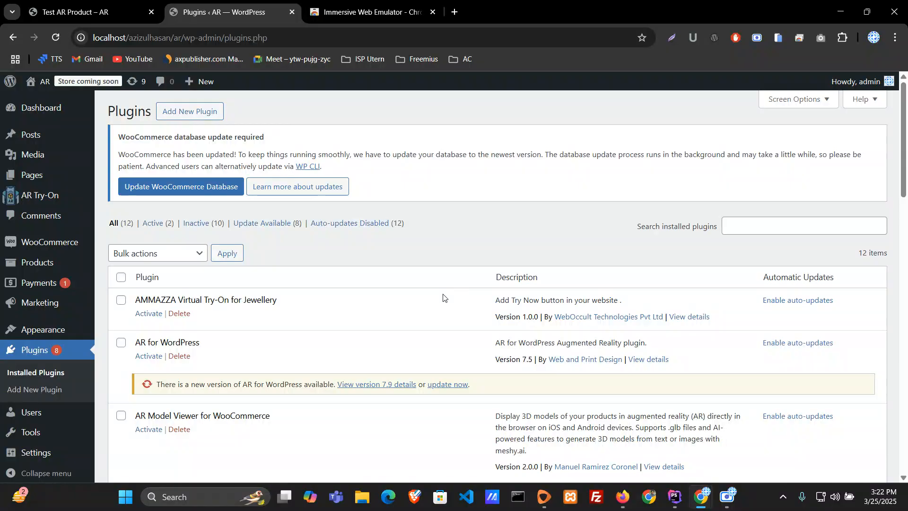
Step: Search the WordPress plugin directory for "ar vr try on" and locate the Augmented Reality and 3D Model Viewer – AR VR Try-On plugin
{"action": "scroll", "coordinate": [443, 297], "scroll_direction": "down", "scroll_amount": 5}
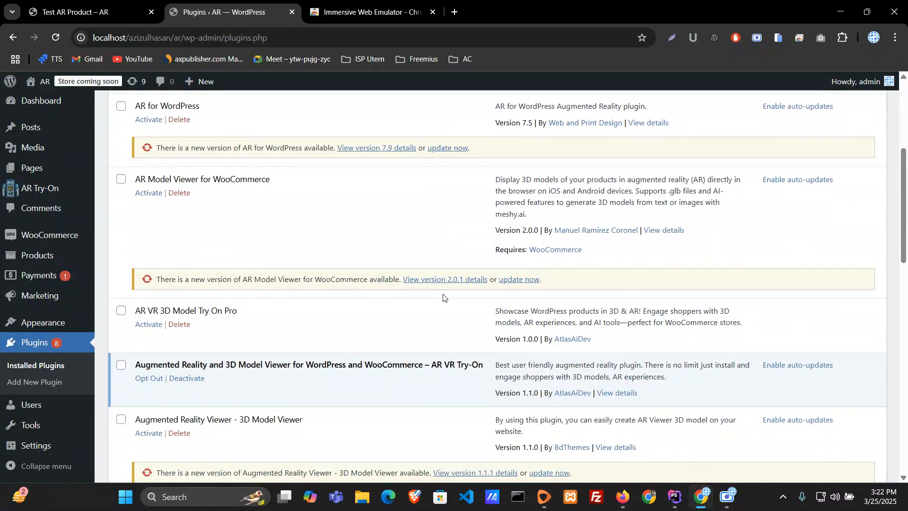
{"action": "scroll", "coordinate": [443, 297], "scroll_direction": "up", "scroll_amount": 5}
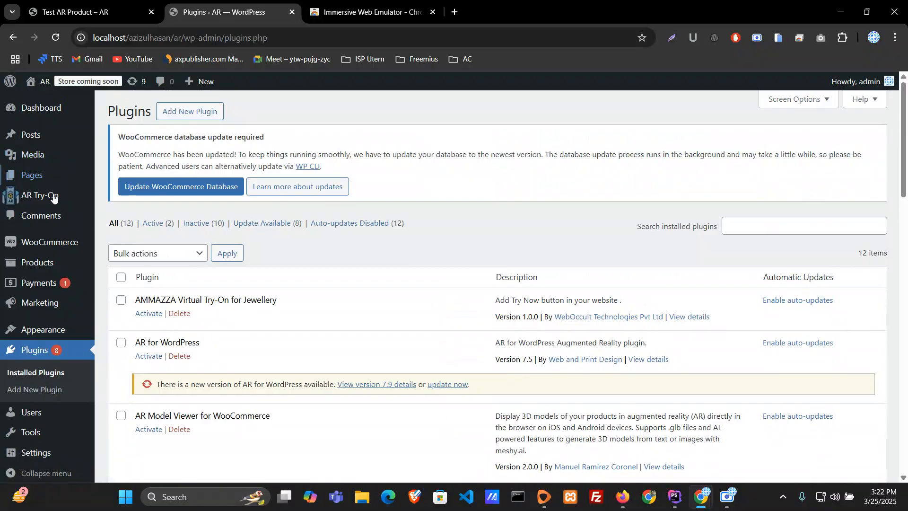
{"action": "left_click", "coordinate": [38, 390]}
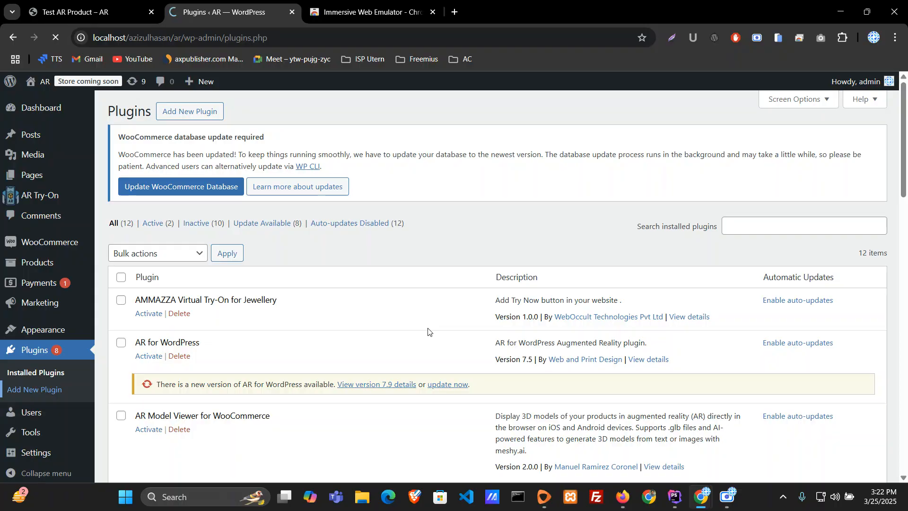
{"action": "left_click", "coordinate": [689, 144]}
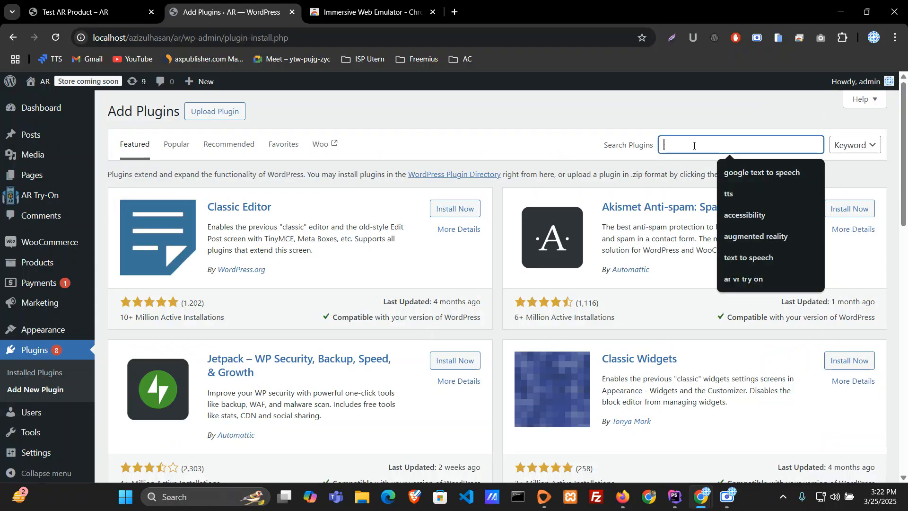
{"action": "left_click", "coordinate": [758, 280]}
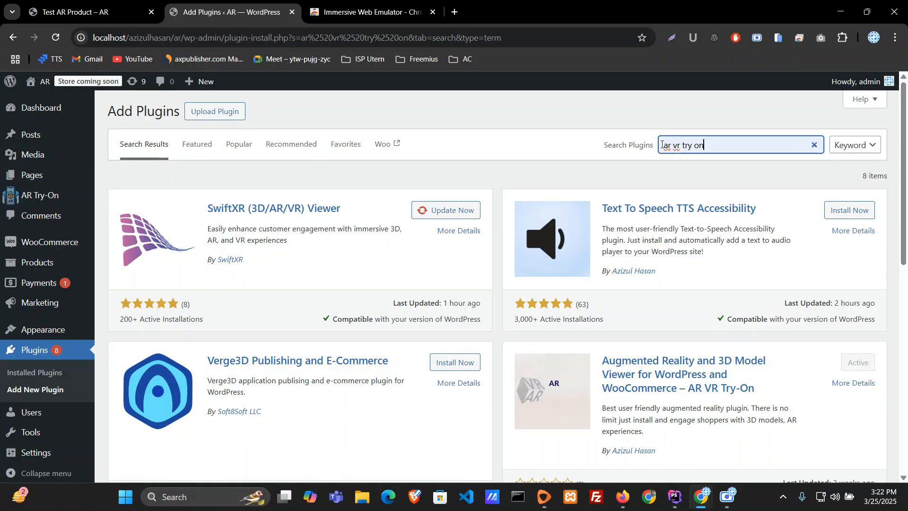
{"action": "left_click_drag", "start_coordinate": [662, 145], "coordinate": [726, 147]}
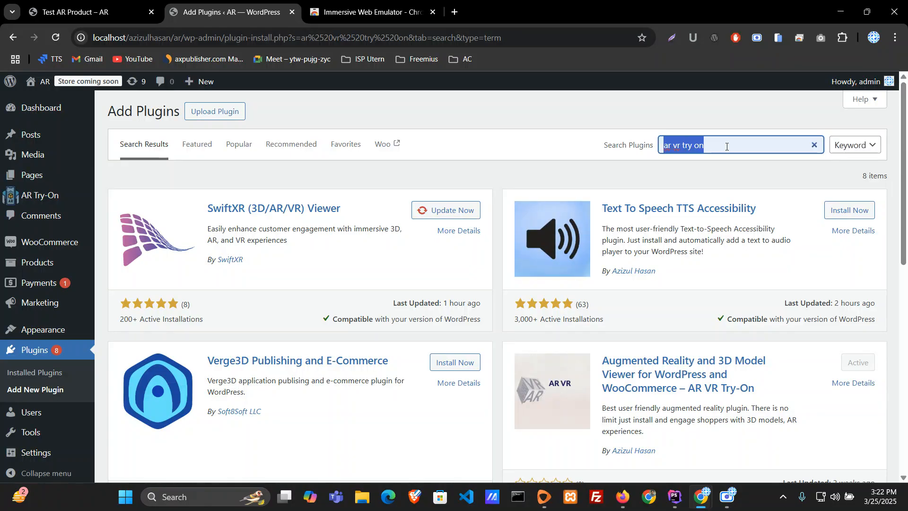
{"action": "left_click", "coordinate": [726, 146]}
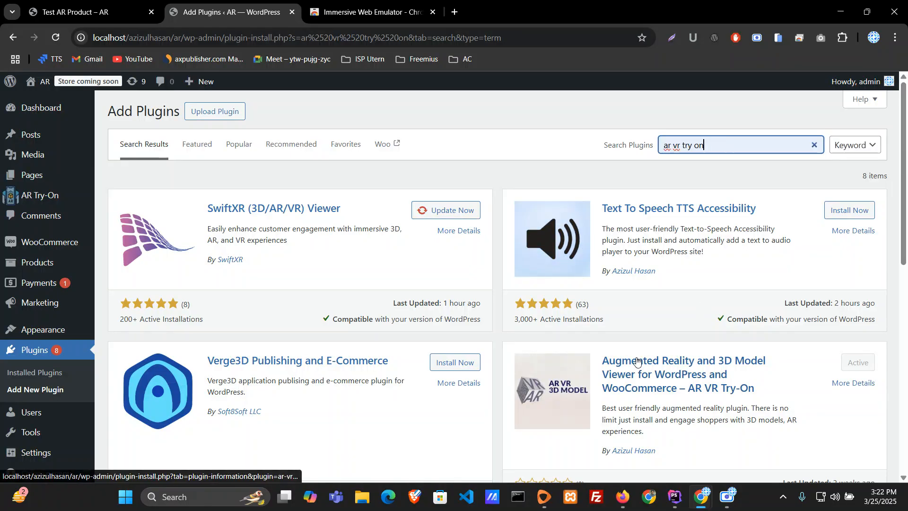
{"action": "scroll", "coordinate": [637, 361], "scroll_direction": "down", "scroll_amount": 2}
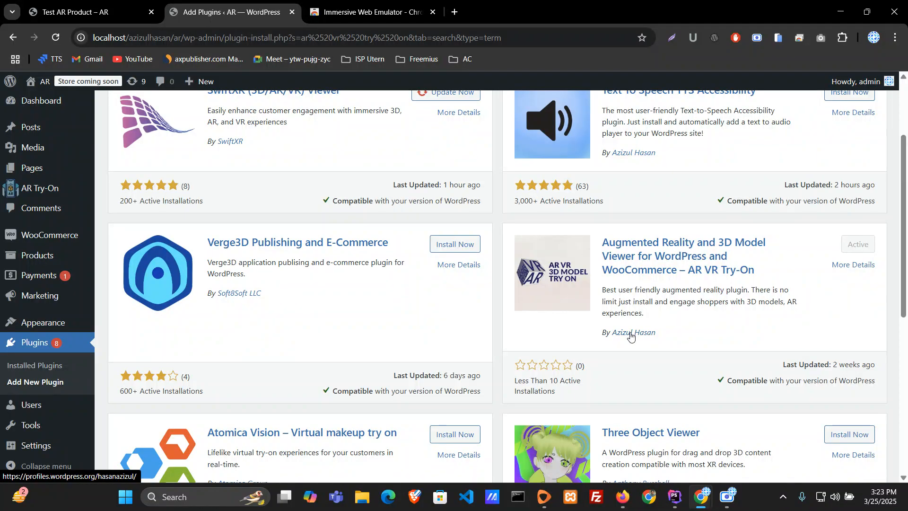
{"action": "scroll", "coordinate": [631, 335], "scroll_direction": "up", "scroll_amount": 1}
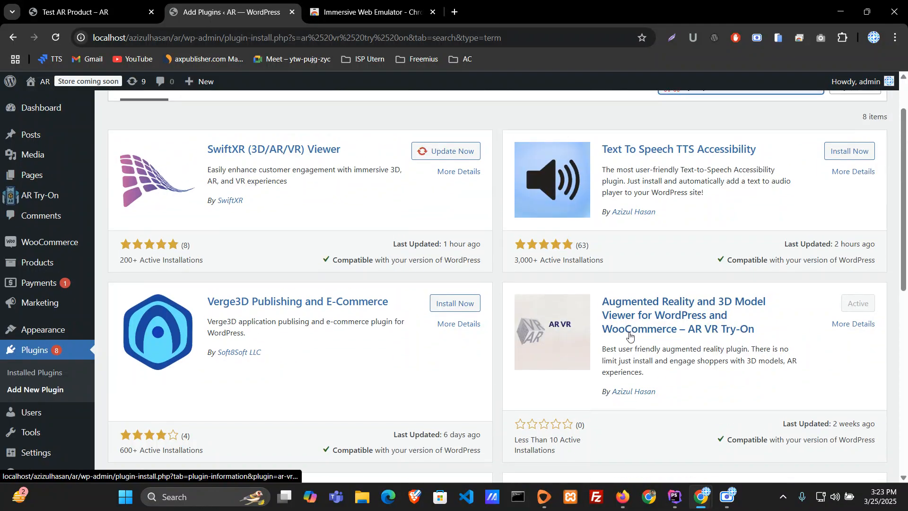
{"action": "scroll", "coordinate": [629, 334], "scroll_direction": "down", "scroll_amount": 1}
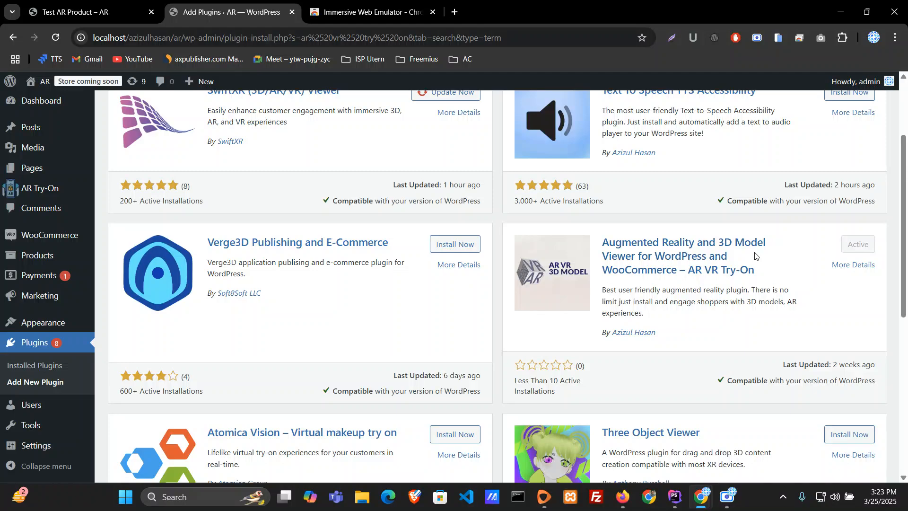
Step: Open the AR Try-On plugin's settings page and save the settings
{"action": "mouse_move", "coordinate": [50, 189]}
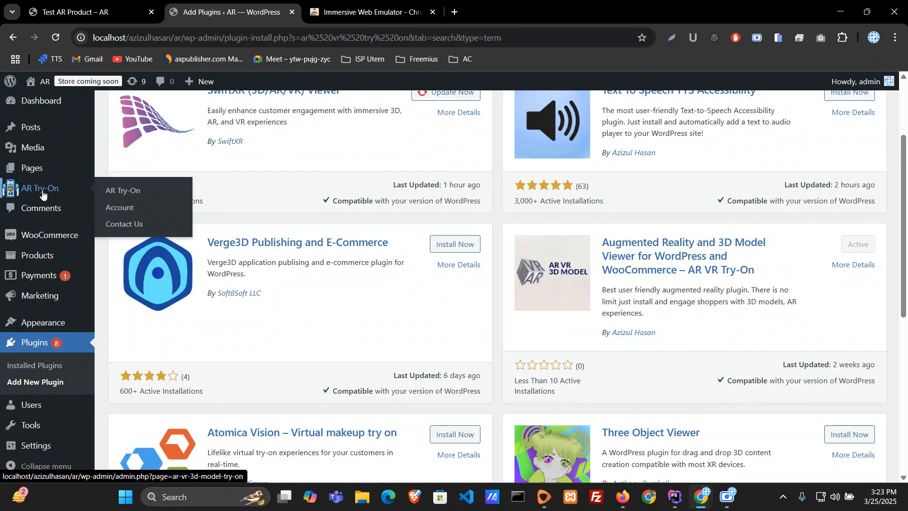
{"action": "left_click", "coordinate": [122, 190]}
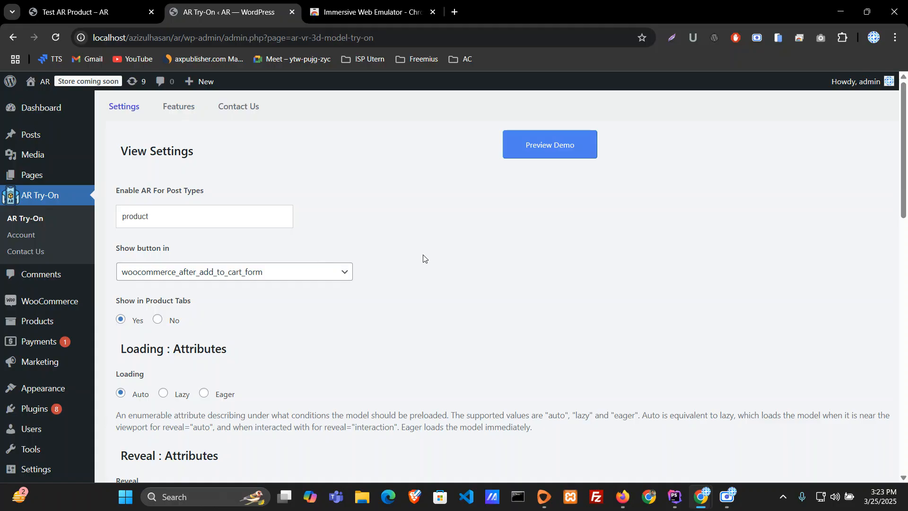
{"action": "scroll", "coordinate": [423, 259], "scroll_direction": "down", "scroll_amount": 15}
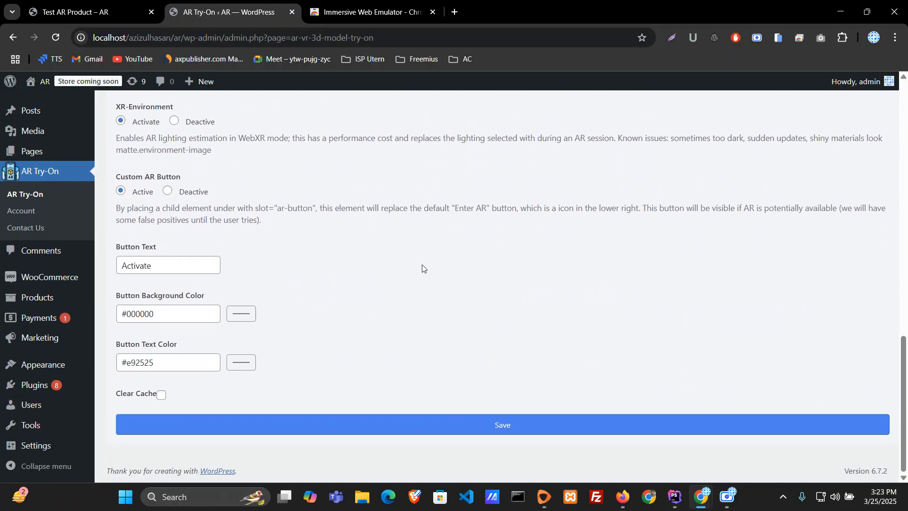
{"action": "left_click", "coordinate": [479, 429]}
{"action": "scroll", "coordinate": [442, 383], "scroll_direction": "up", "scroll_amount": 15}
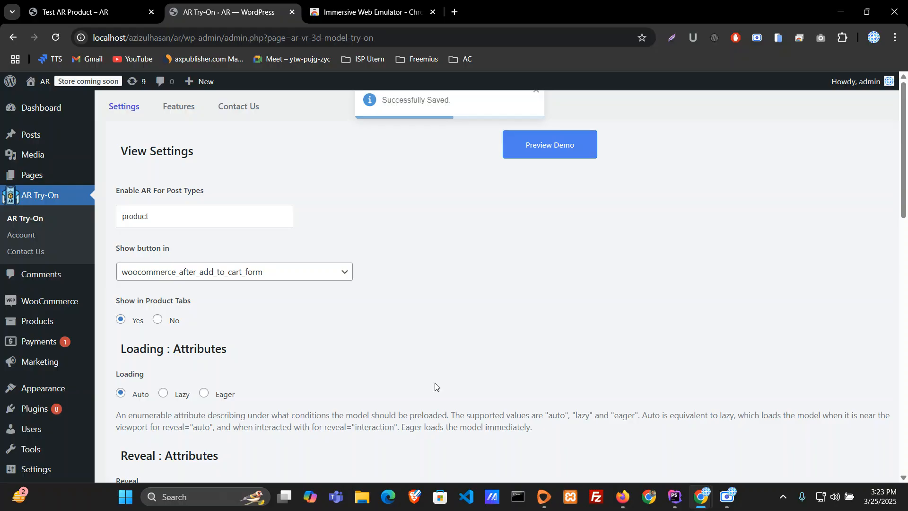
Step: Examine the placement options available for the AR button in the "Show button in" setting
{"action": "mouse_move", "coordinate": [26, 302]}
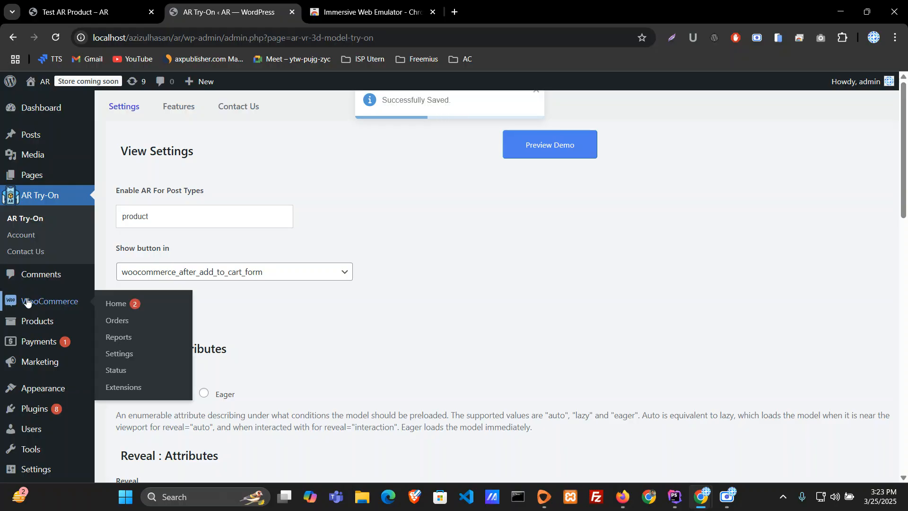
{"action": "left_click", "coordinate": [217, 272]}
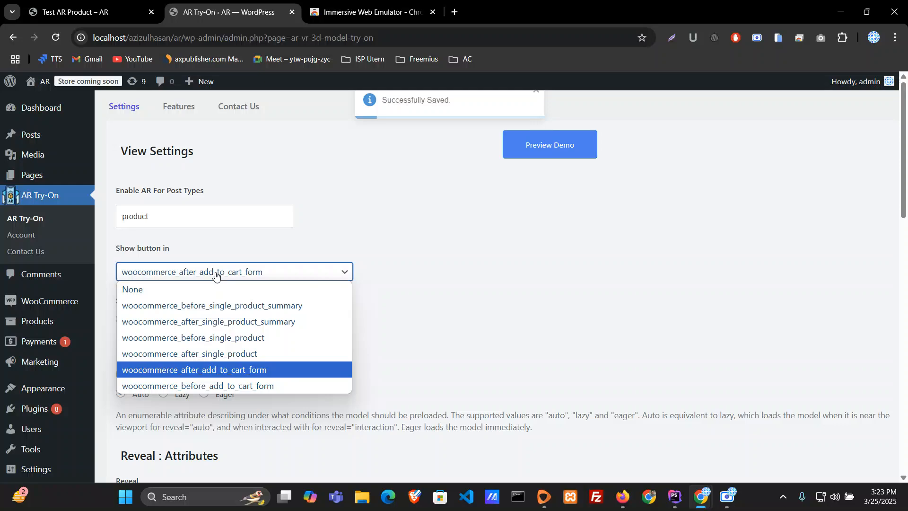
{"action": "left_click", "coordinate": [427, 303]}
{"action": "left_click", "coordinate": [306, 271]}
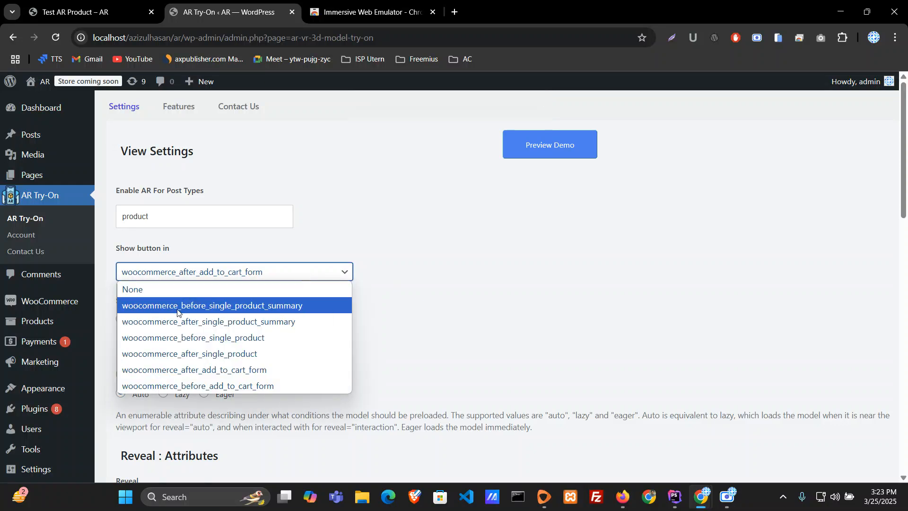
{"action": "left_click", "coordinate": [450, 273]}
Step: Compare the 3D button's placement on the Test AR Product page with the AR Try-On view settings
{"action": "left_click", "coordinate": [108, 6]}
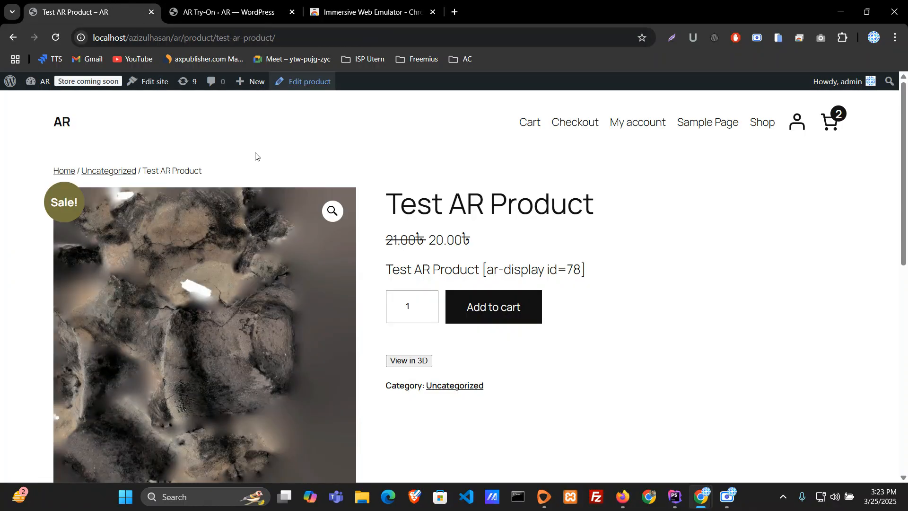
{"action": "scroll", "coordinate": [509, 328], "scroll_direction": "down", "scroll_amount": 7}
{"action": "scroll", "coordinate": [509, 332], "scroll_direction": "up", "scroll_amount": 7}
{"action": "left_click", "coordinate": [239, 10]}
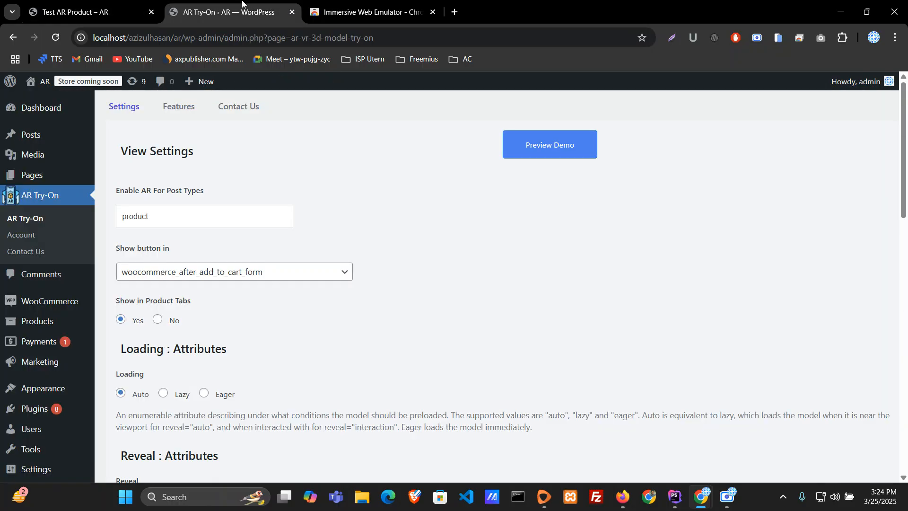
{"action": "left_click", "coordinate": [102, 10]}
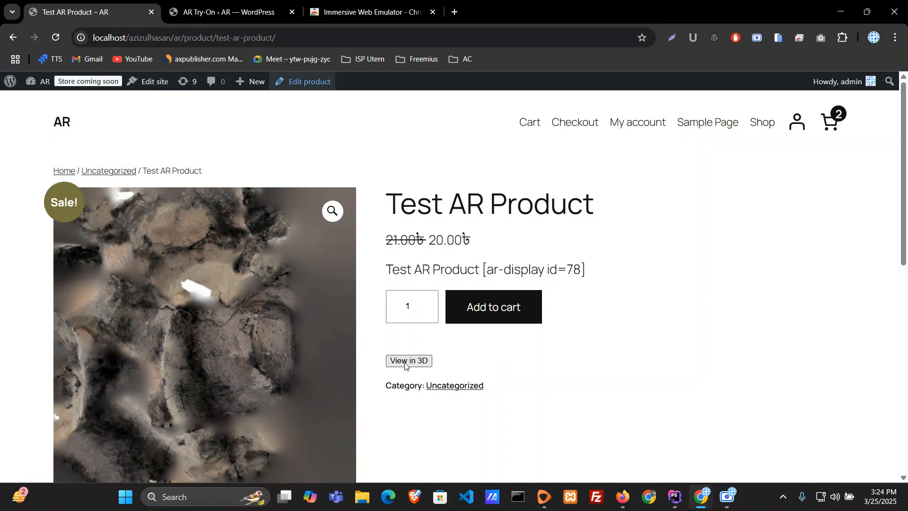
{"action": "left_click", "coordinate": [218, 5]}
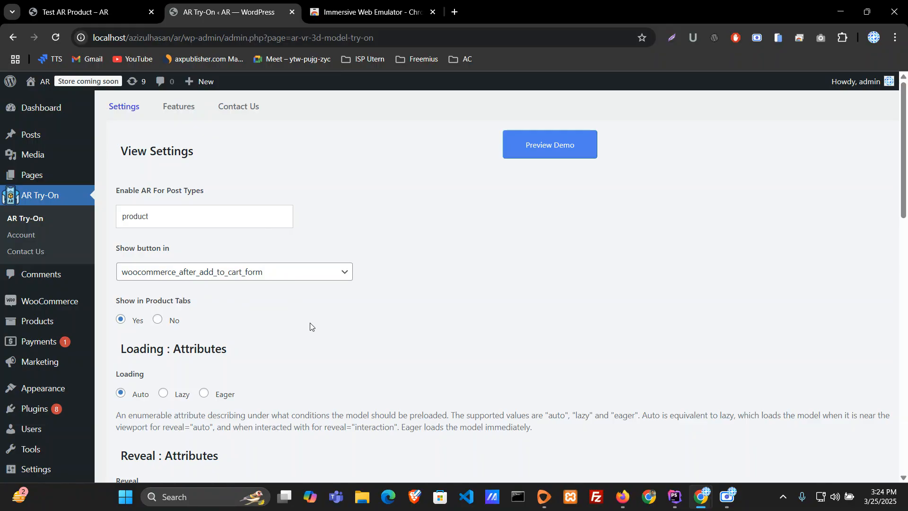
Step: Review the remaining loading, reveal, AR mode and custom button options, and save the AR Try-On settings again
{"action": "scroll", "coordinate": [311, 327], "scroll_direction": "down", "scroll_amount": 5}
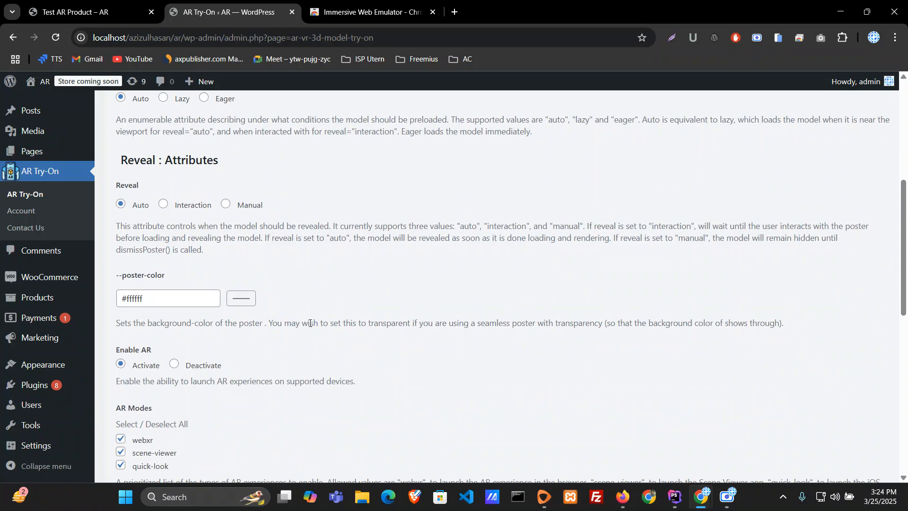
{"action": "scroll", "coordinate": [310, 323], "scroll_direction": "down", "scroll_amount": 8}
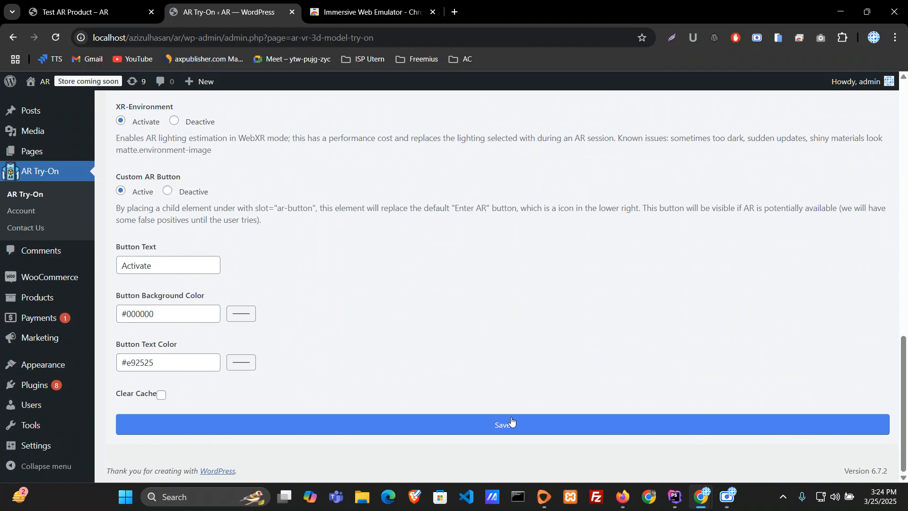
{"action": "scroll", "coordinate": [420, 340], "scroll_direction": "up", "scroll_amount": 11}
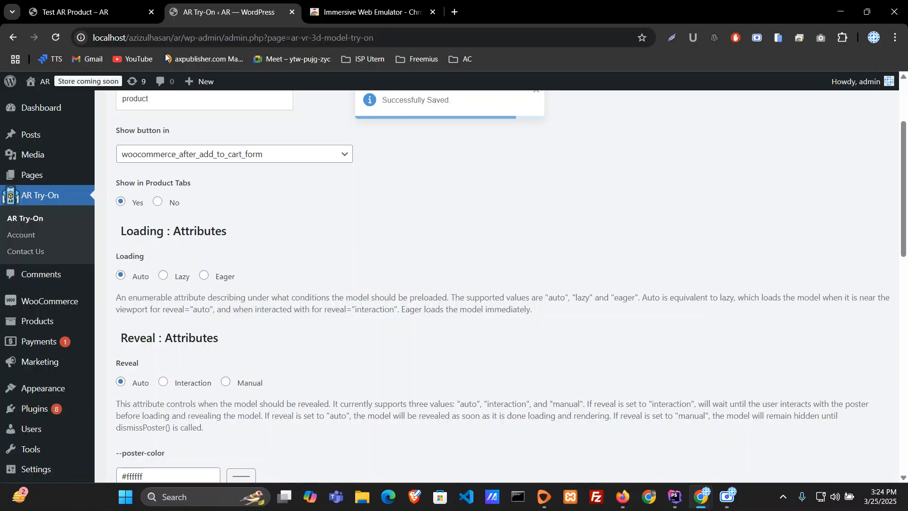
Step: Open the 3D view on the Test AR Product page and rotate the chair model
{"action": "left_click", "coordinate": [112, 3]}
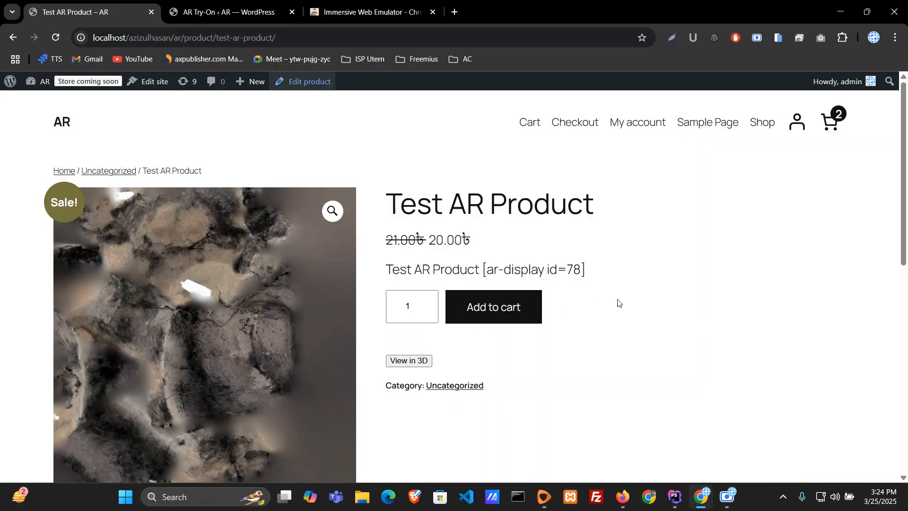
{"action": "scroll", "coordinate": [618, 303], "scroll_direction": "down", "scroll_amount": 1}
{"action": "scroll", "coordinate": [618, 303], "scroll_direction": "up", "scroll_amount": 1}
{"action": "left_click", "coordinate": [415, 363]}
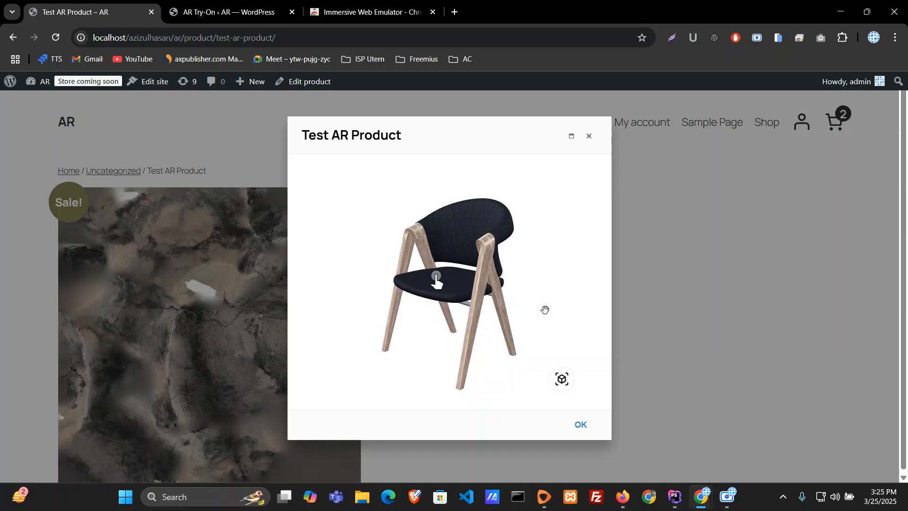
{"action": "left_click_drag", "start_coordinate": [555, 315], "coordinate": [470, 276]}
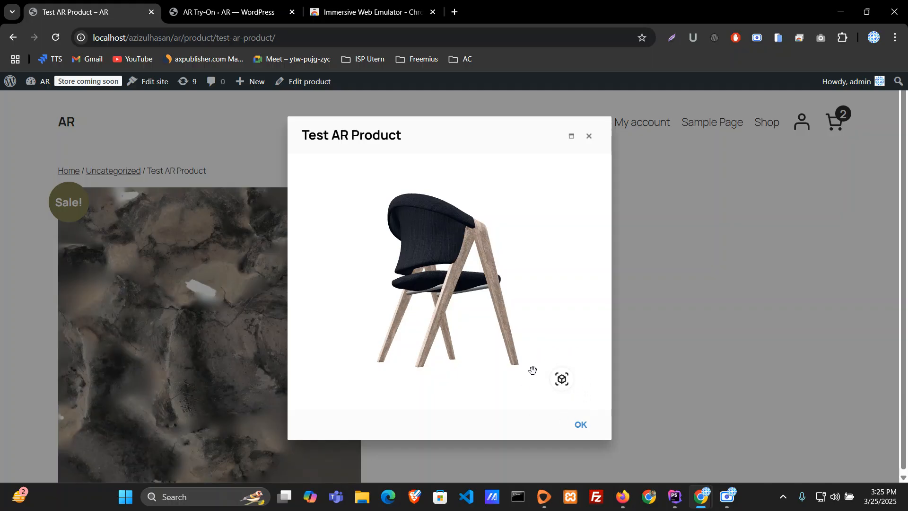
Step: Launch the chair in AR mode and open the WebXR emulator in the browser's developer tools
{"action": "left_click", "coordinate": [562, 380]}
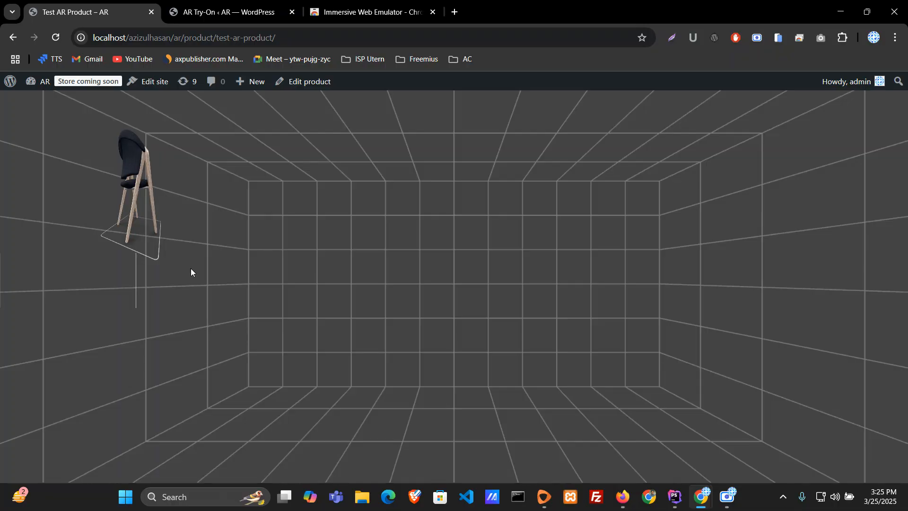
{"action": "right_click", "coordinate": [345, 329]}
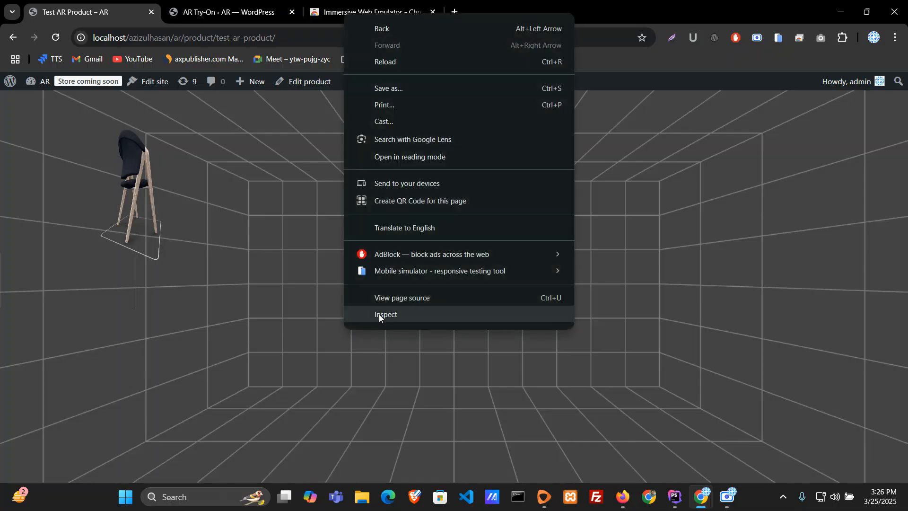
{"action": "left_click", "coordinate": [379, 314]}
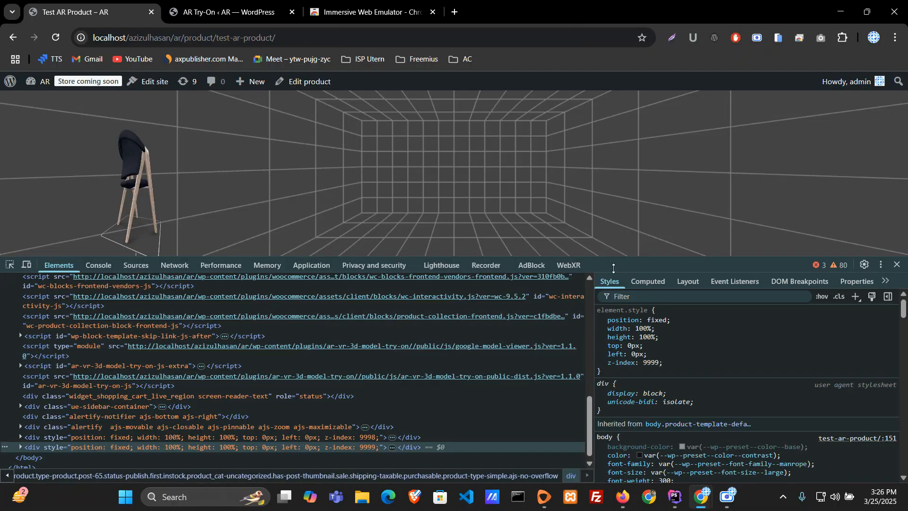
{"action": "left_click", "coordinate": [568, 267]}
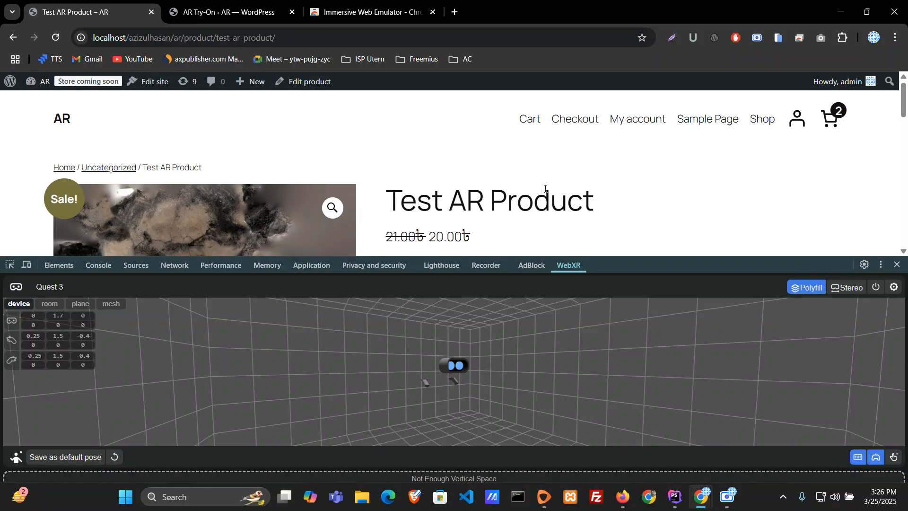
Step: Reopen the test product's 3D view and switch the emulated headset to Rift S
{"action": "scroll", "coordinate": [544, 192], "scroll_direction": "down", "scroll_amount": 3}
{"action": "left_click", "coordinate": [410, 184]}
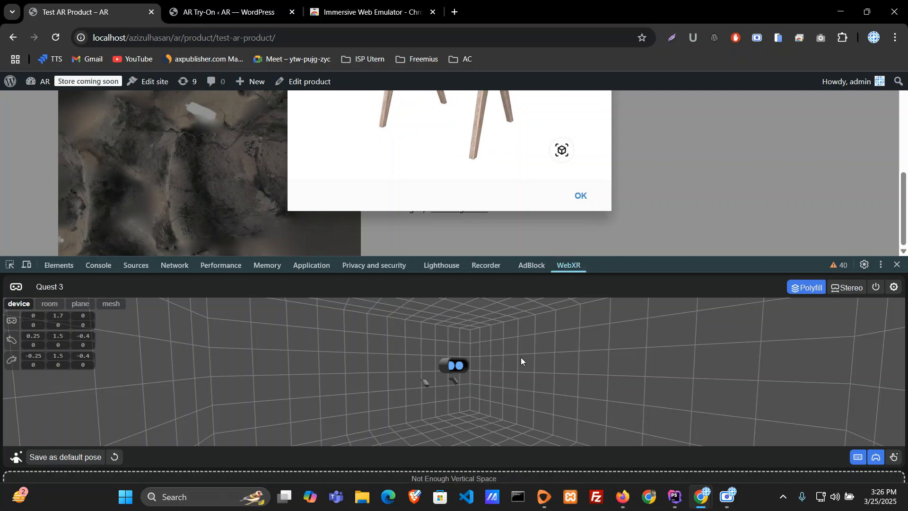
{"action": "left_click", "coordinate": [55, 288]}
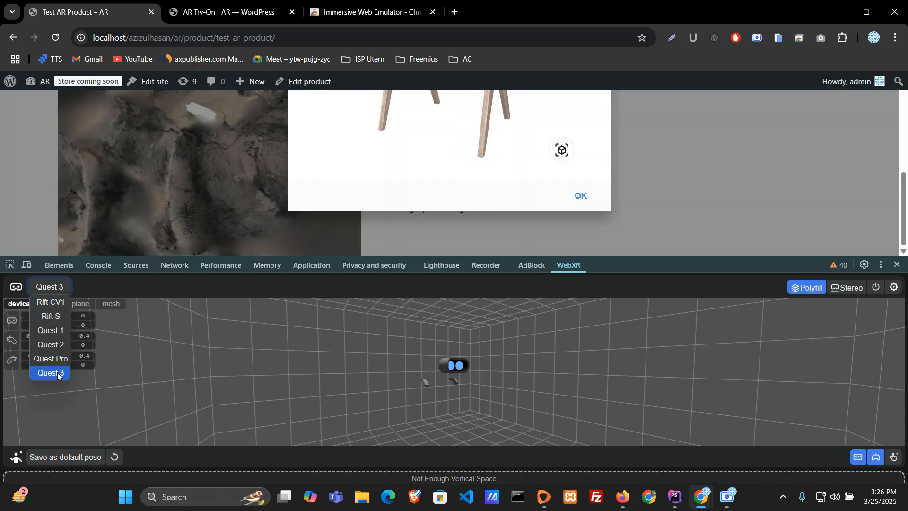
{"action": "left_click", "coordinate": [53, 322]}
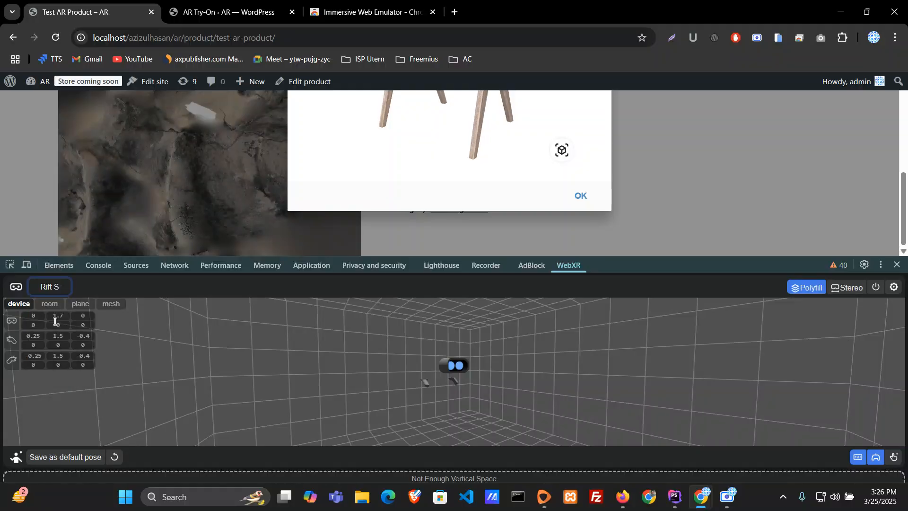
Step: Close the developer tools and open the product's 3D view again to check its AR button
{"action": "left_click", "coordinate": [896, 267]}
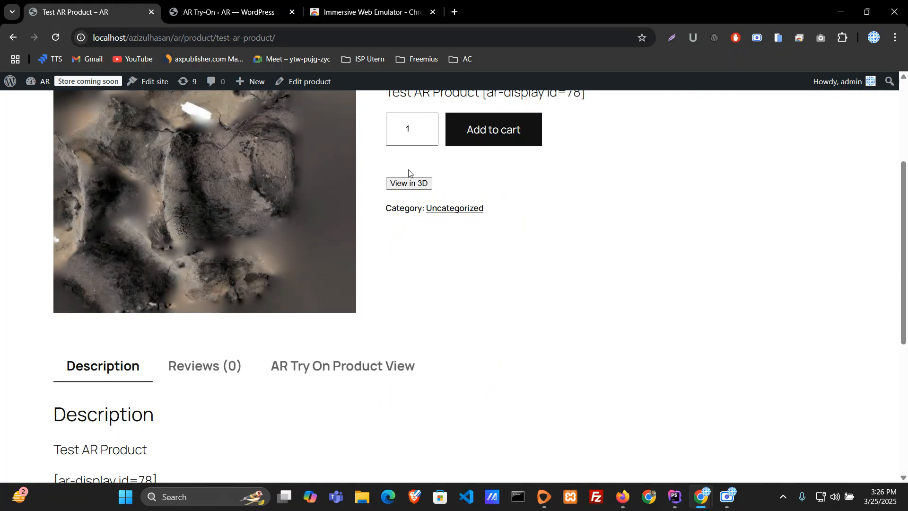
{"action": "left_click", "coordinate": [408, 183]}
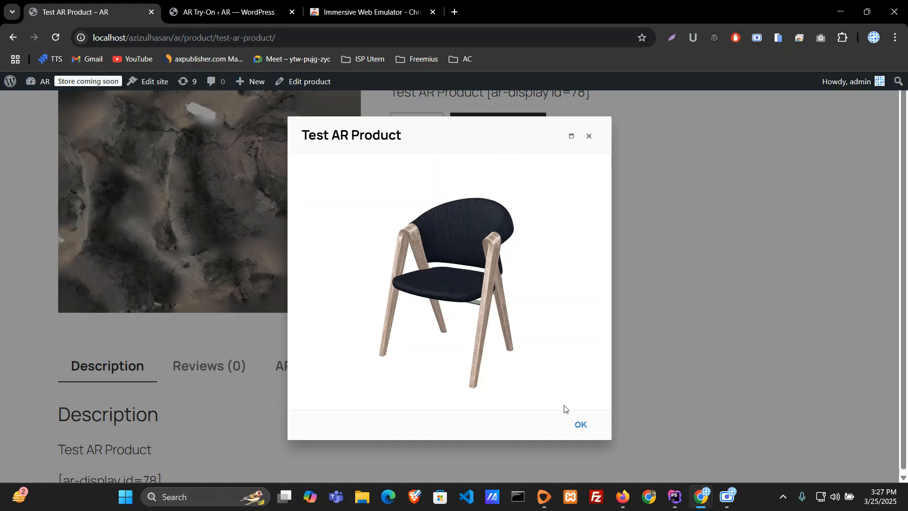
Step: Close the 3D view and set the emulated headset to Quest 3 in the developer tools' WebXR emulator
{"action": "left_click", "coordinate": [582, 426]}
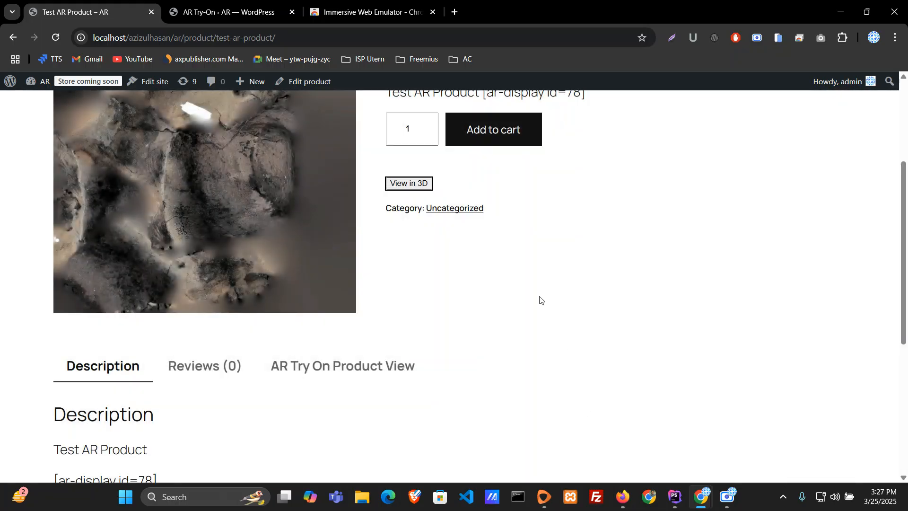
{"action": "right_click", "coordinate": [494, 305]}
{"action": "left_click", "coordinate": [538, 466]}
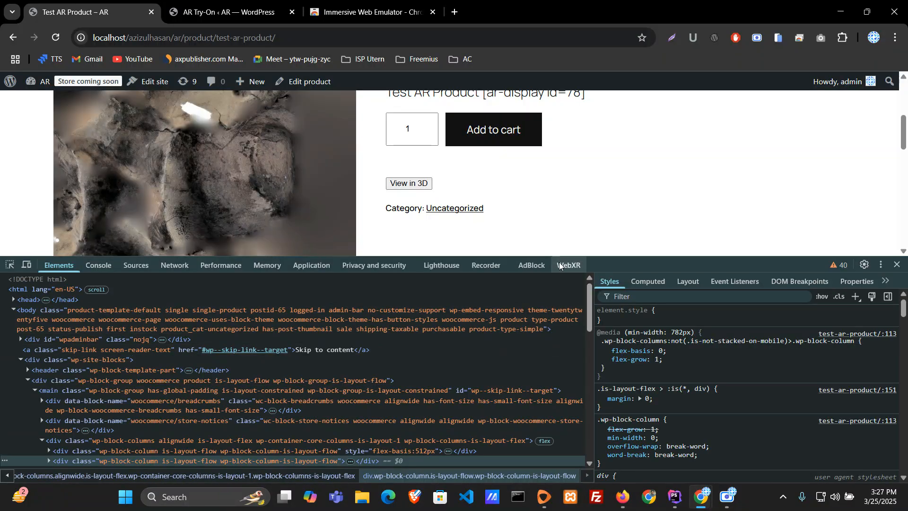
{"action": "left_click", "coordinate": [568, 265]}
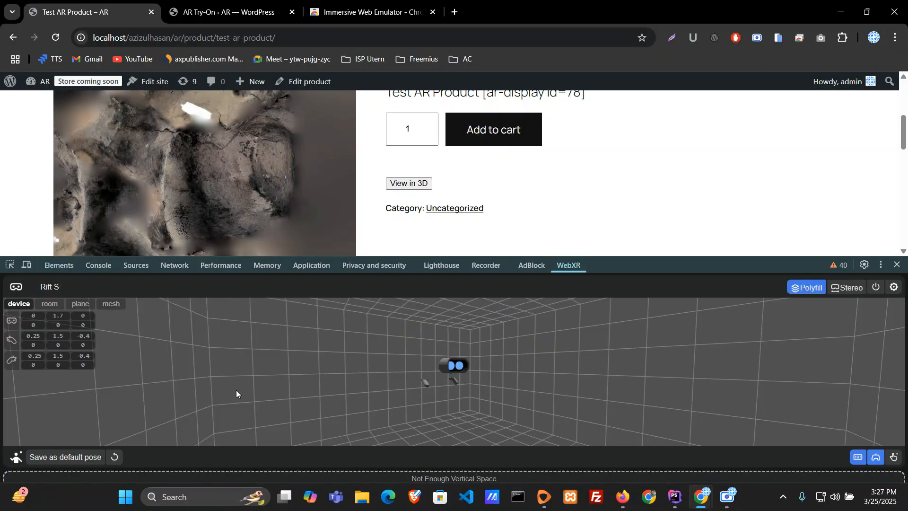
{"action": "left_click", "coordinate": [49, 287]}
{"action": "left_click", "coordinate": [53, 373]}
Step: Reload the Test AR Product page, open its 3D view and launch the chair in AR mode
{"action": "left_click", "coordinate": [55, 38]}
{"action": "left_click", "coordinate": [429, 185]}
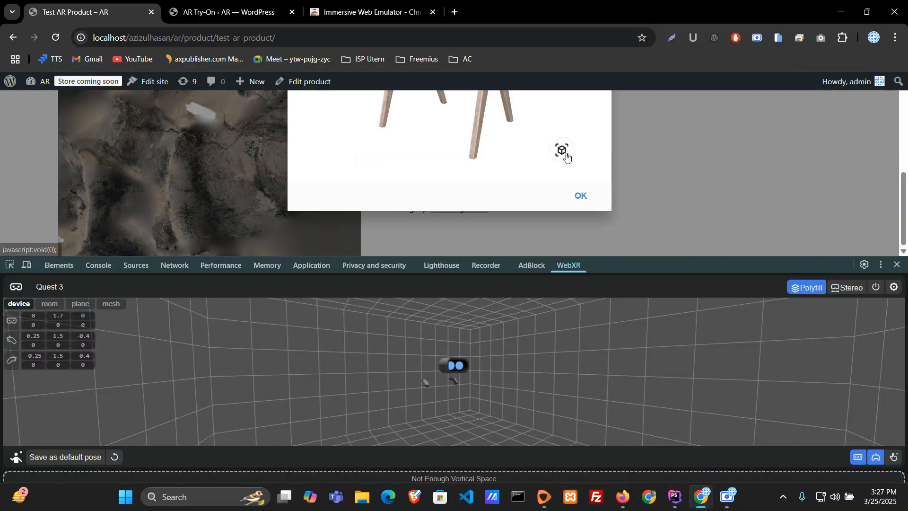
{"action": "left_click", "coordinate": [563, 151]}
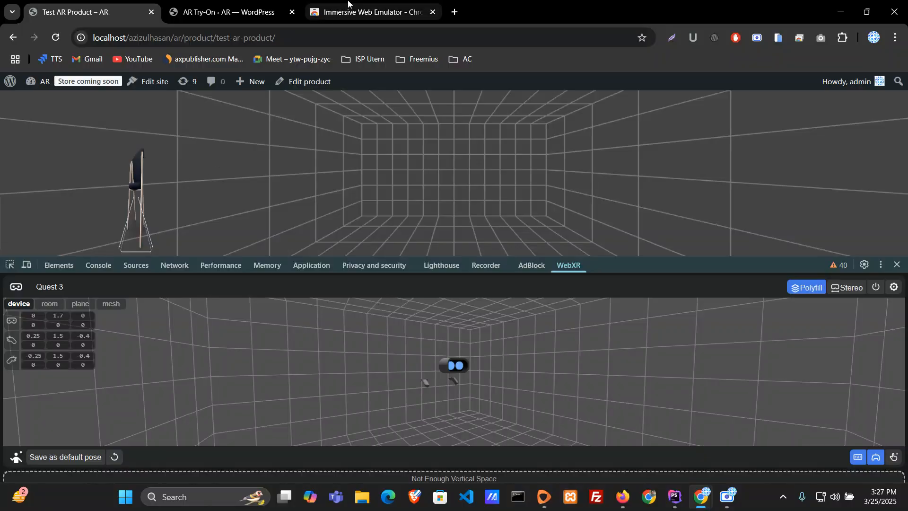
Step: Show the Immersive Web Emulator extension's page in the Chrome Web Store
{"action": "left_click", "coordinate": [372, 12]}
{"action": "mouse_move", "coordinate": [182, 155]}
{"action": "left_mouse_down"}
{"action": "mouse_move", "coordinate": [418, 156]}
{"action": "mouse_move", "coordinate": [171, 158]}
{"action": "left_mouse_up"}
{"action": "left_click", "coordinate": [399, 169]}
{"action": "left_click", "coordinate": [69, 171]}
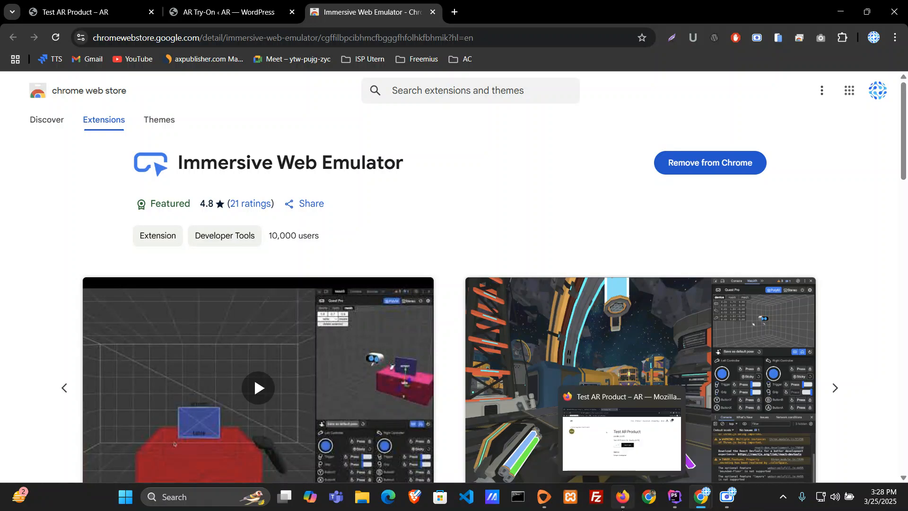
Step: Switch to Firefox and show the WebXR API Emulator add-on's page
{"action": "left_click", "coordinate": [624, 496]}
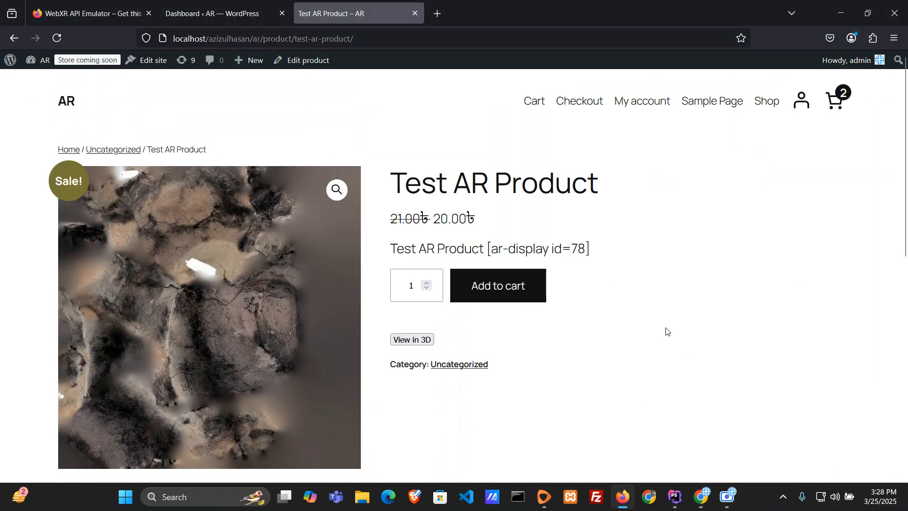
{"action": "left_click", "coordinate": [90, 13]}
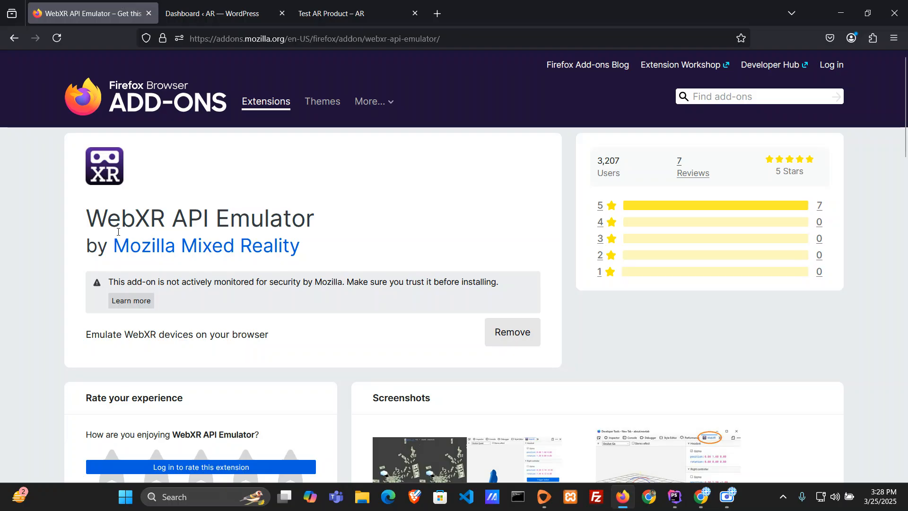
{"action": "mouse_move", "coordinate": [86, 218]}
{"action": "left_mouse_down"}
{"action": "mouse_move", "coordinate": [348, 223]}
{"action": "mouse_move", "coordinate": [72, 226]}
{"action": "left_mouse_up"}
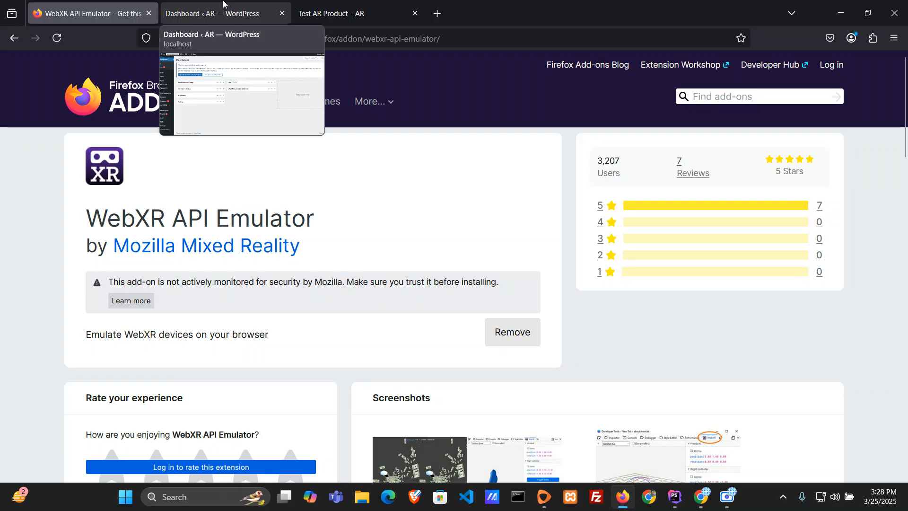
Step: Inspect the Test AR Product page in Firefox, open its 3D view and close the developer tools
{"action": "left_click", "coordinate": [341, 14]}
{"action": "right_click", "coordinate": [674, 296]}
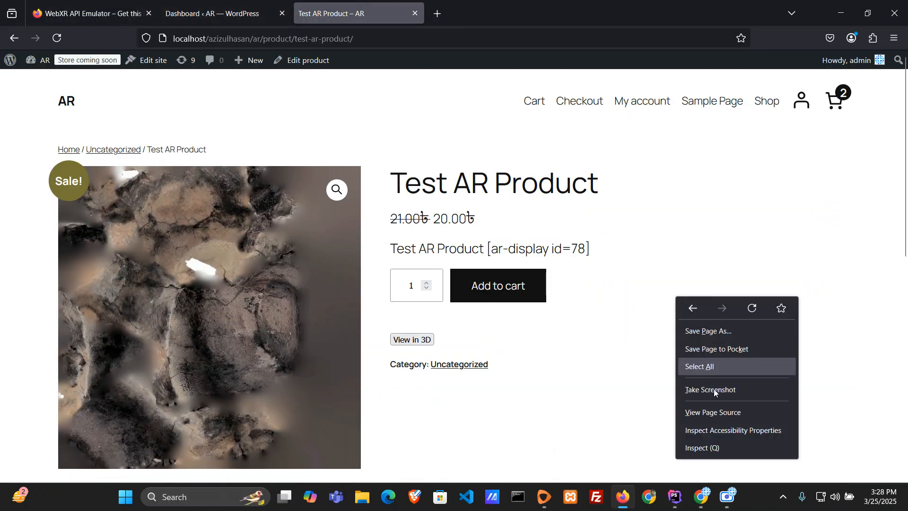
{"action": "left_click", "coordinate": [718, 447]}
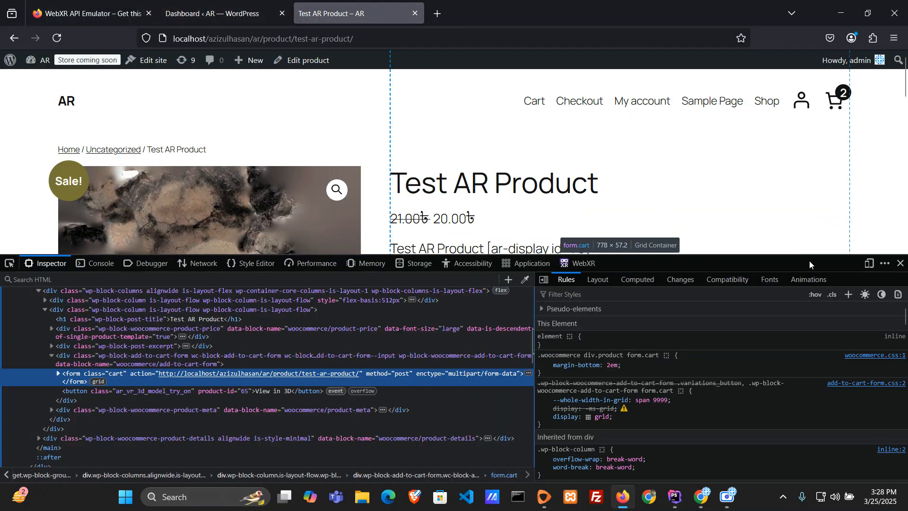
{"action": "left_click_drag", "start_coordinate": [805, 259], "coordinate": [808, 235]}
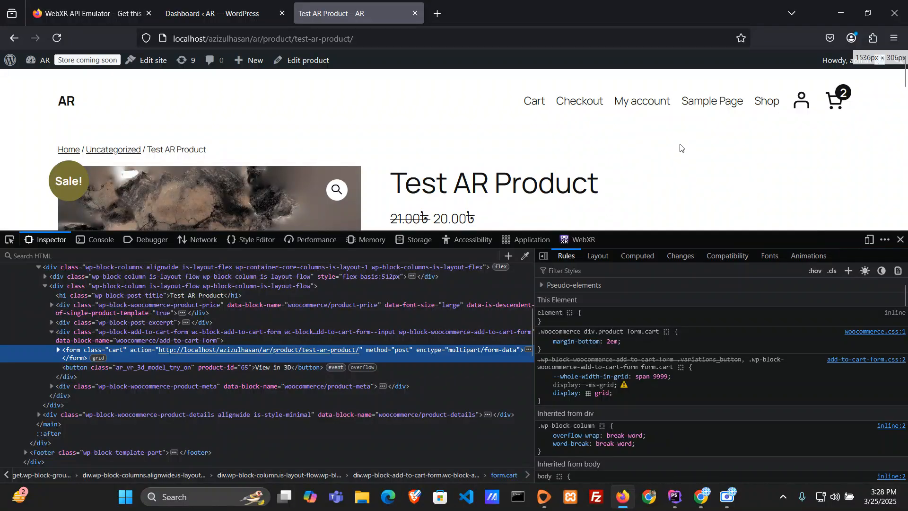
{"action": "scroll", "coordinate": [667, 152], "scroll_direction": "down", "scroll_amount": 4}
{"action": "left_click", "coordinate": [412, 152]}
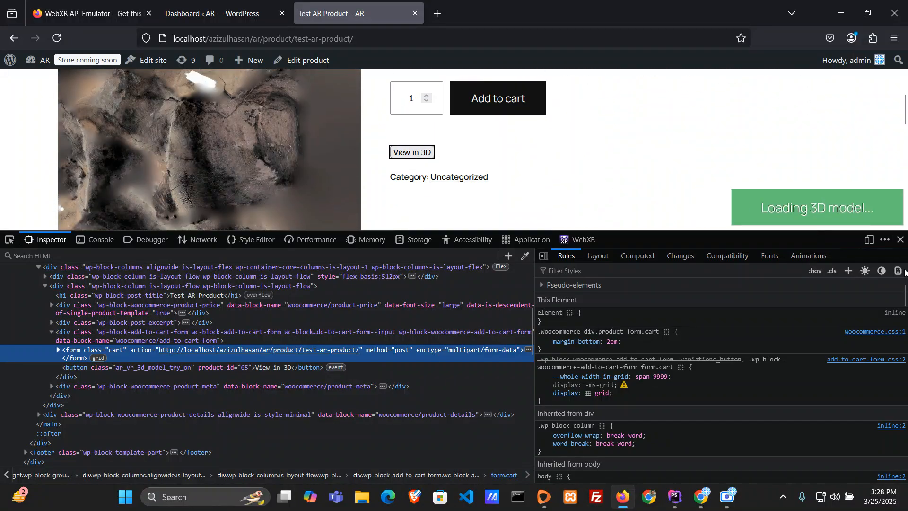
{"action": "left_click", "coordinate": [902, 241]}
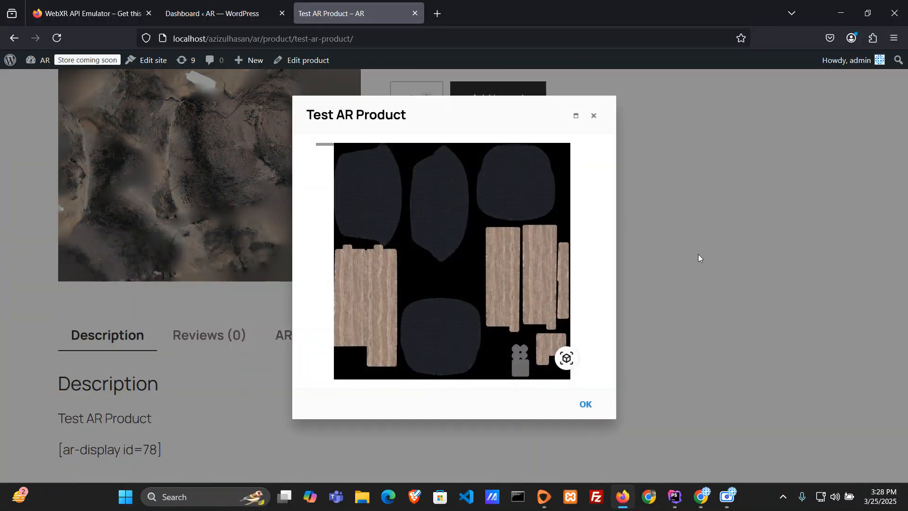
Step: Reopen the product's 3D view, rotate the chair model and close the view
{"action": "key", "text": "Escape"}
{"action": "left_click_drag", "start_coordinate": [414, 178], "coordinate": [409, 176]}
{"action": "left_click", "coordinate": [408, 154]}
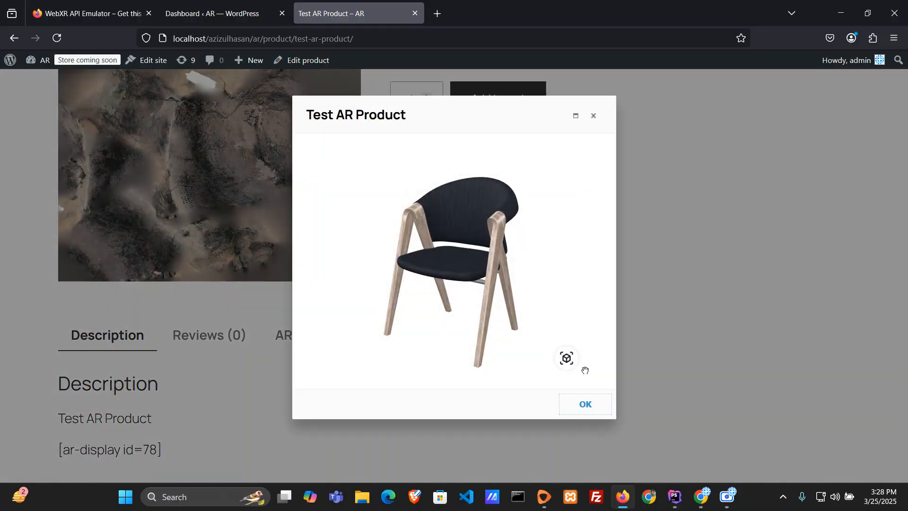
{"action": "left_click_drag", "start_coordinate": [481, 256], "coordinate": [454, 324]}
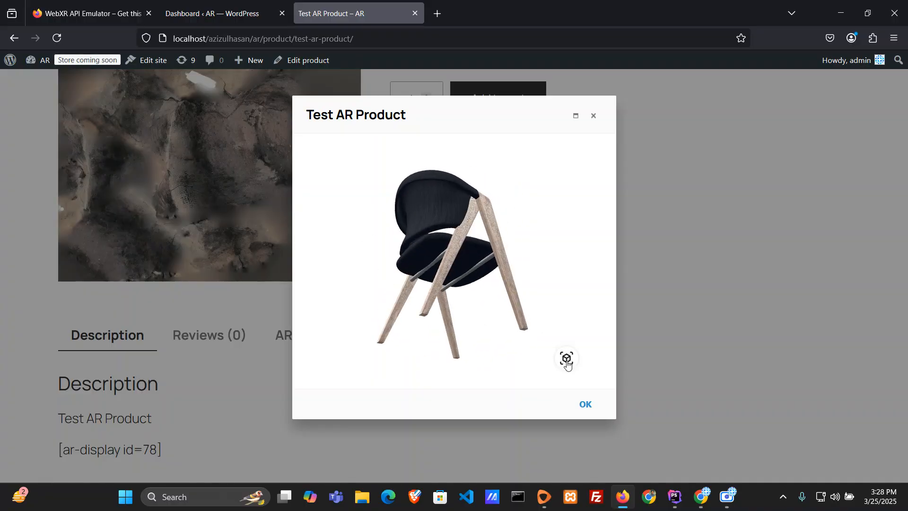
{"action": "left_click", "coordinate": [585, 403]}
Step: Open the WebXR emulator in Firefox's developer tools and set the emulated device to None
{"action": "right_click", "coordinate": [594, 302]}
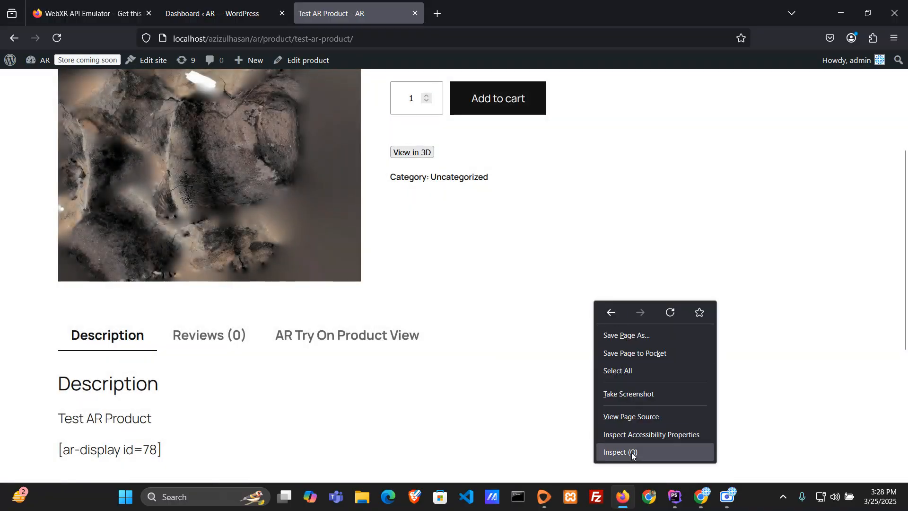
{"action": "left_click", "coordinate": [636, 451]}
{"action": "left_click", "coordinate": [579, 240]}
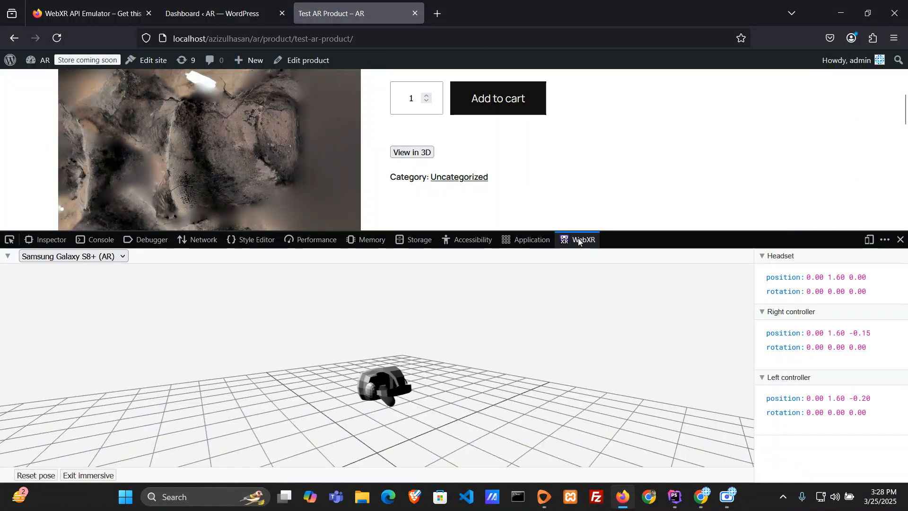
{"action": "left_click", "coordinate": [82, 258]}
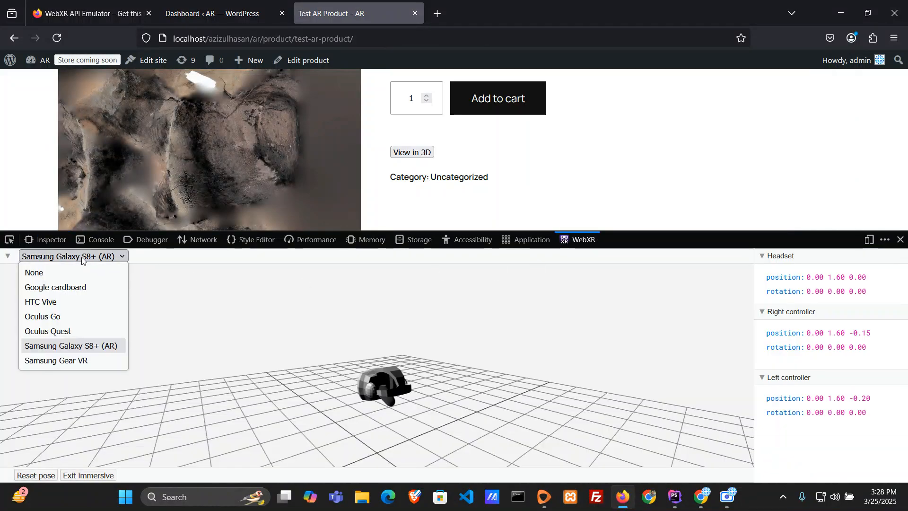
{"action": "left_click", "coordinate": [52, 276]}
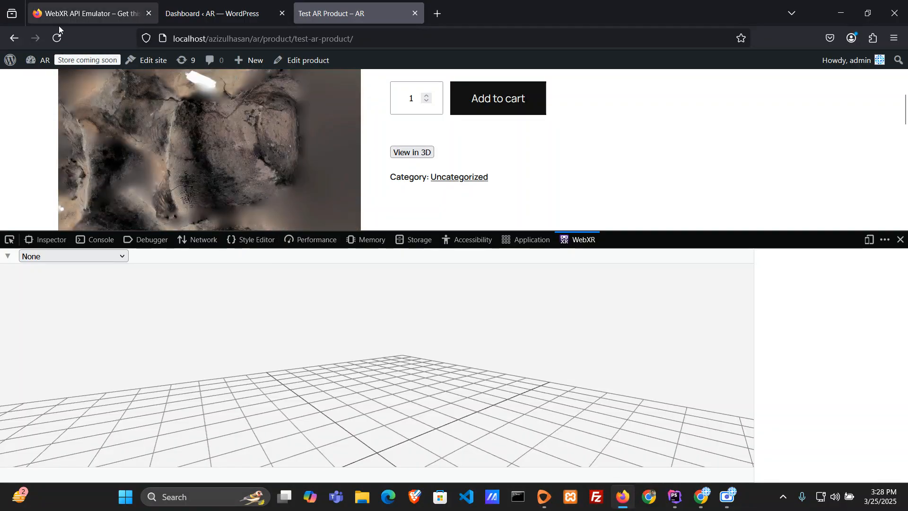
Step: Reload the Test AR Product page, open its 3D view to check the AR button, and close it
{"action": "left_click", "coordinate": [117, 13]}
{"action": "left_click", "coordinate": [213, 12]}
{"action": "left_click", "coordinate": [331, 12]}
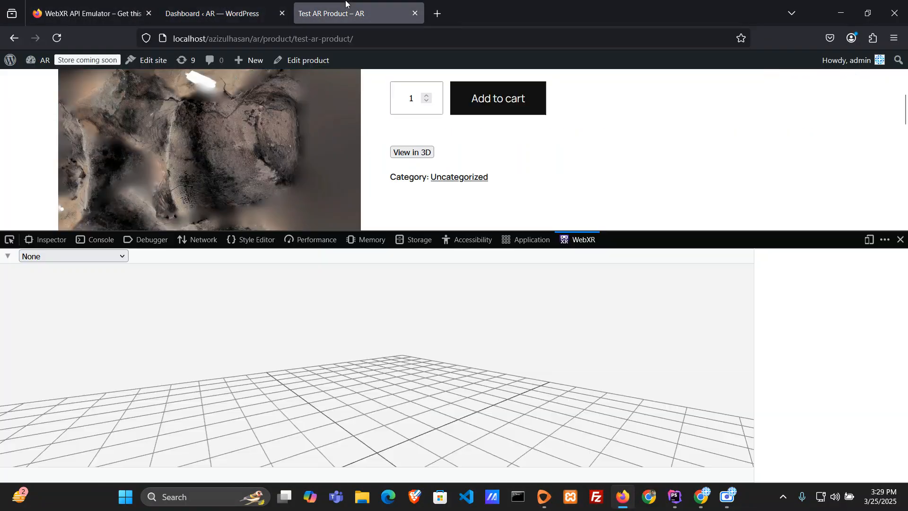
{"action": "left_click", "coordinate": [56, 38]}
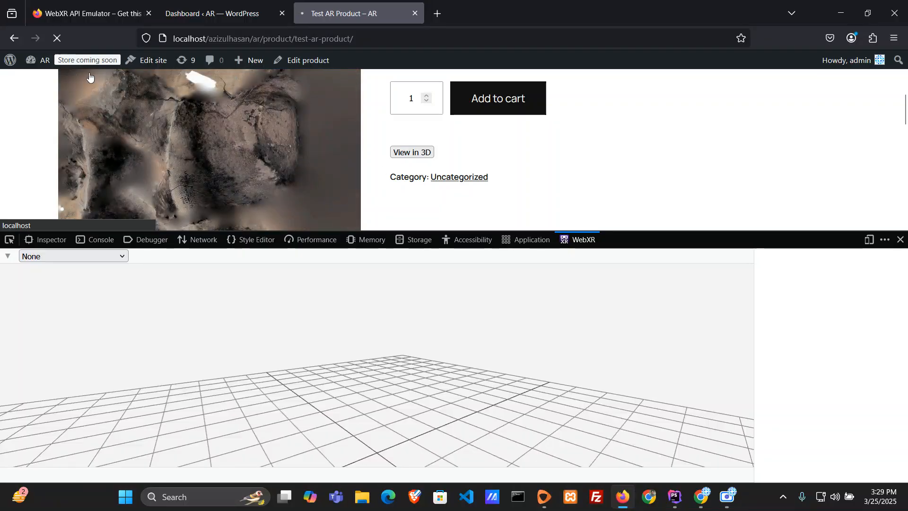
{"action": "left_click", "coordinate": [405, 155]}
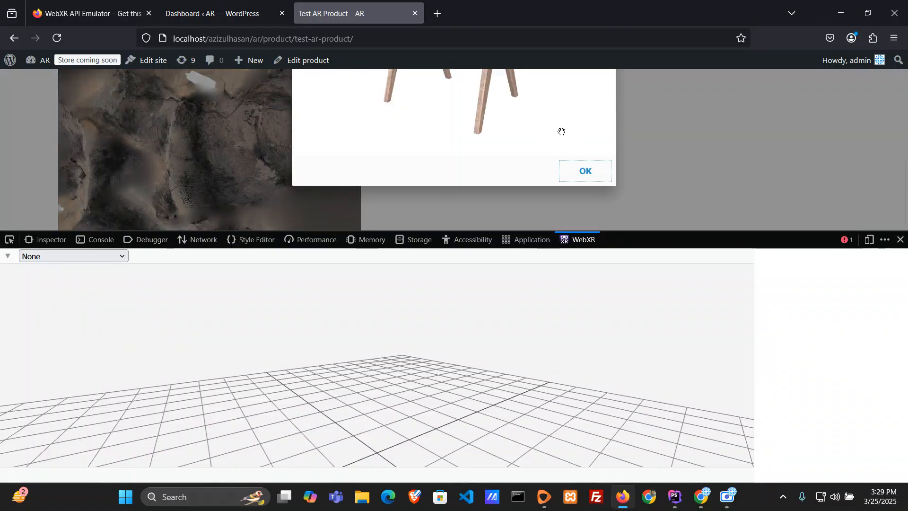
{"action": "left_click", "coordinate": [586, 170]}
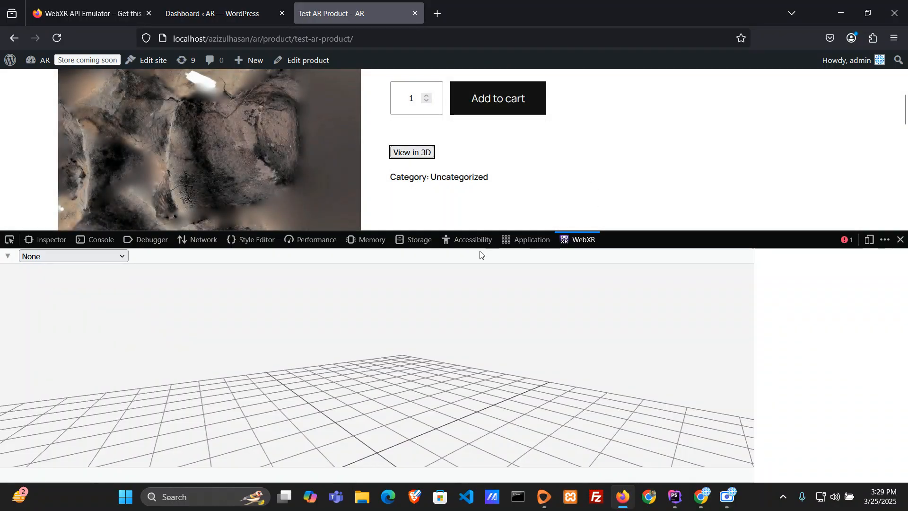
Step: Set the emulated device to Samsung Galaxy S8+ (AR) and launch the chair in AR from the 3D view
{"action": "left_click", "coordinate": [120, 256]}
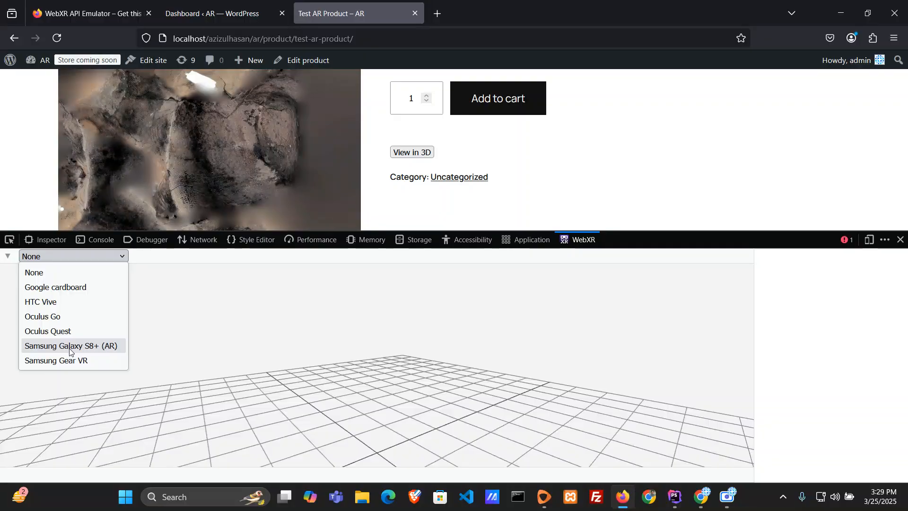
{"action": "left_click", "coordinate": [96, 350]}
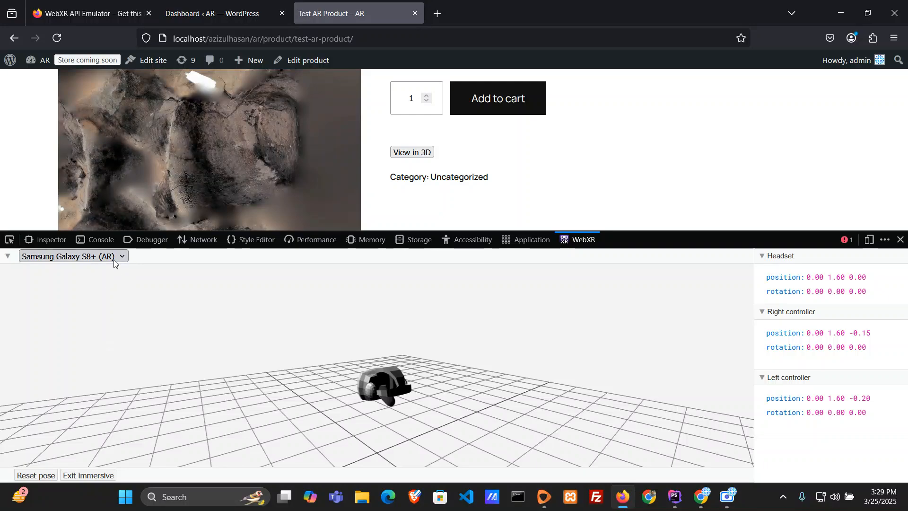
{"action": "left_click", "coordinate": [424, 158]}
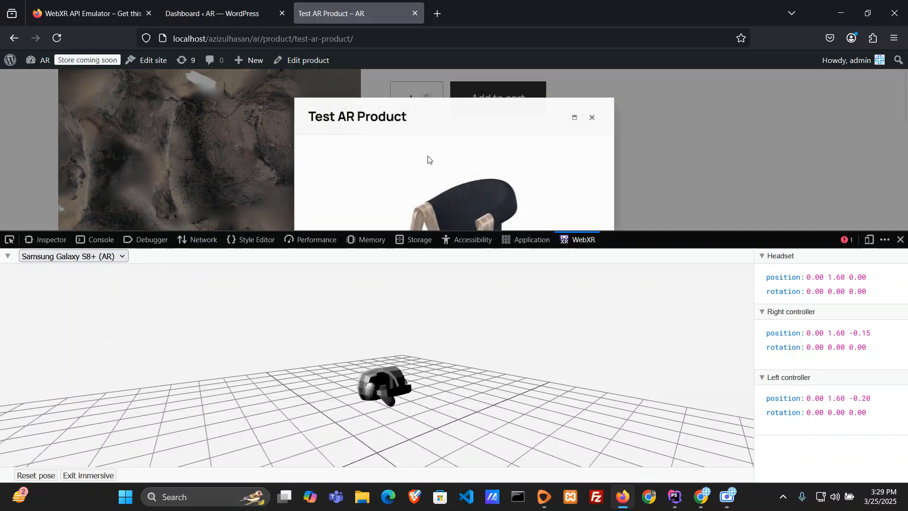
{"action": "left_click", "coordinate": [569, 127]}
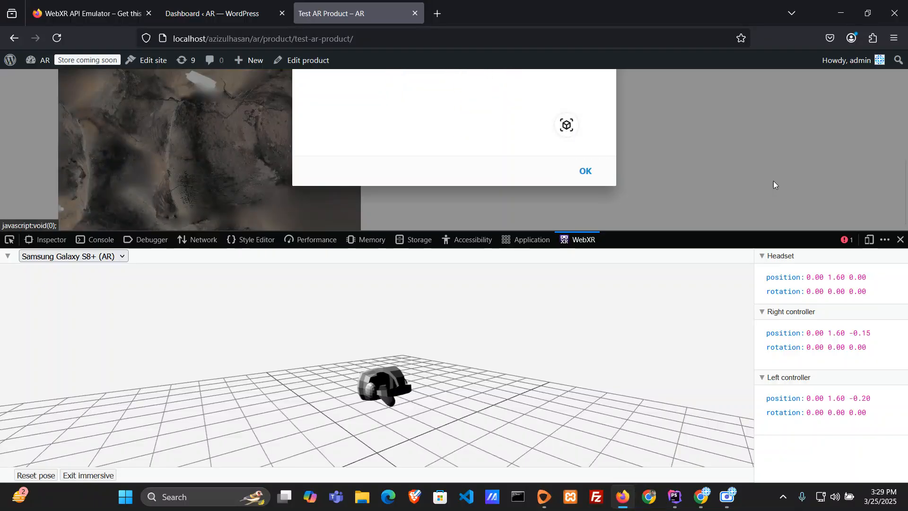
Step: Close the developer tools and look around the emulated AR room containing the chair
{"action": "left_click", "coordinate": [901, 239]}
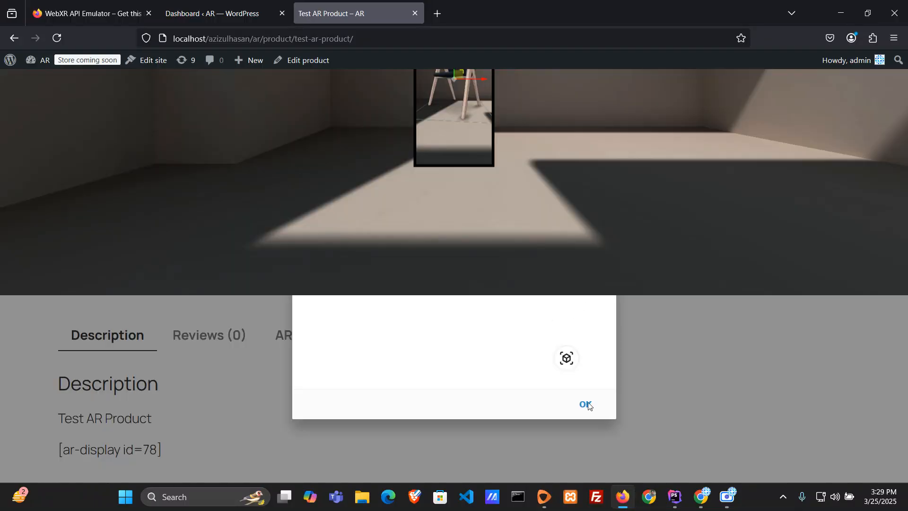
{"action": "left_click_drag", "start_coordinate": [569, 132], "coordinate": [590, 355]}
{"action": "left_click_drag", "start_coordinate": [639, 152], "coordinate": [598, 412]}
{"action": "left_click", "coordinate": [585, 403]}
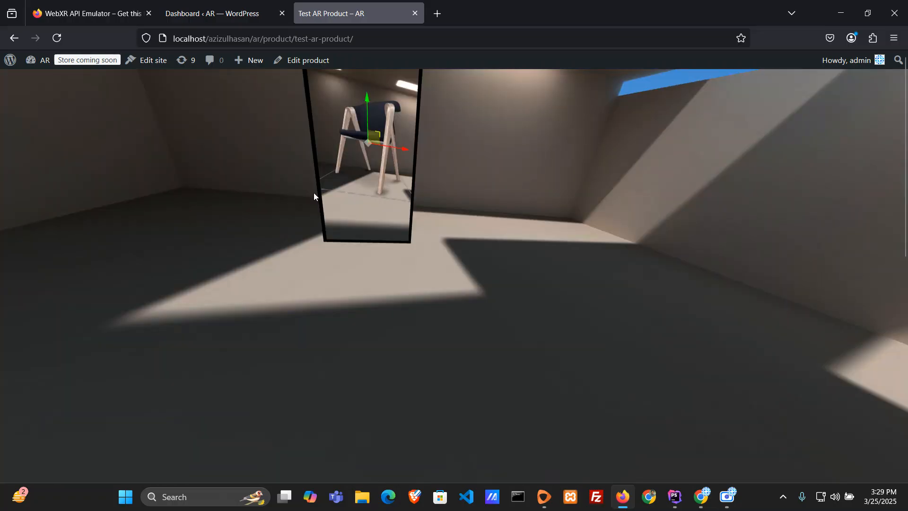
{"action": "left_click_drag", "start_coordinate": [314, 192], "coordinate": [495, 401]}
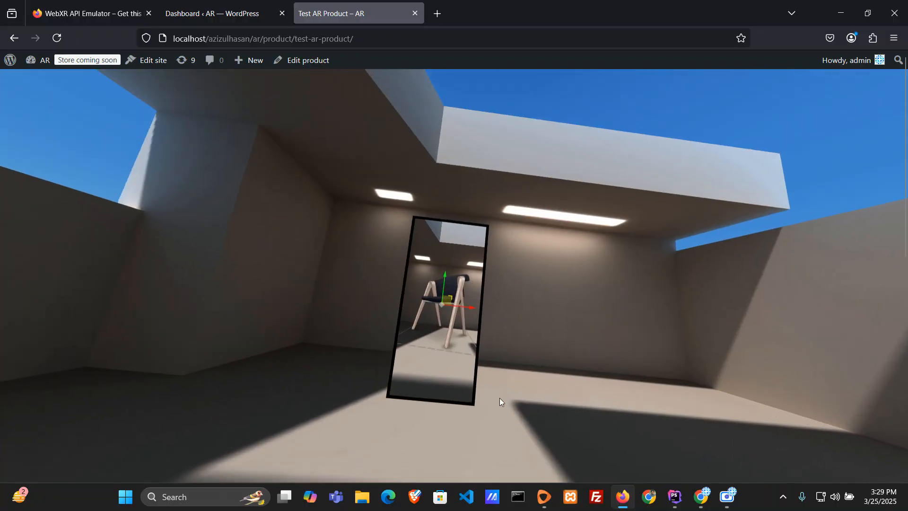
{"action": "left_click_drag", "start_coordinate": [538, 373], "coordinate": [554, 230]}
{"action": "left_click_drag", "start_coordinate": [458, 220], "coordinate": [421, 266]}
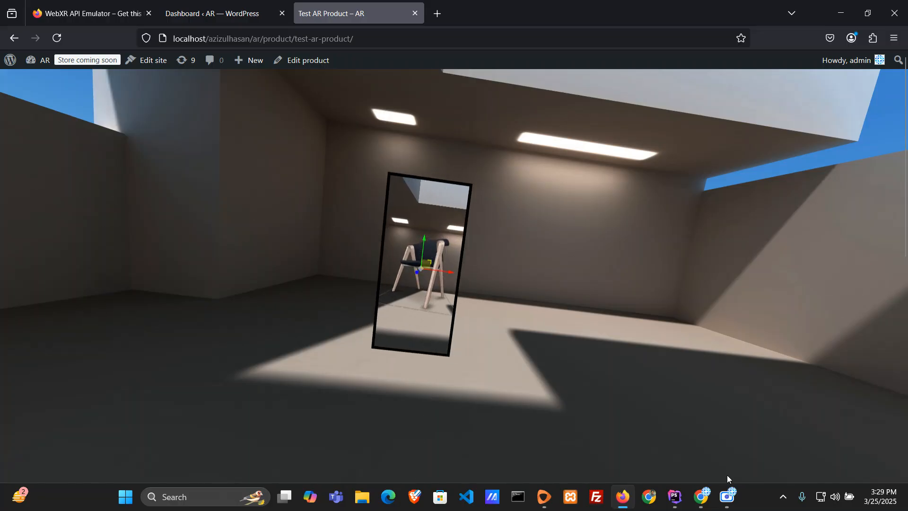
Step: Switch back to Chrome and reload the Test AR Product page to leave the AR session
{"action": "mouse_move", "coordinate": [702, 494]}
{"action": "left_click", "coordinate": [687, 473]}
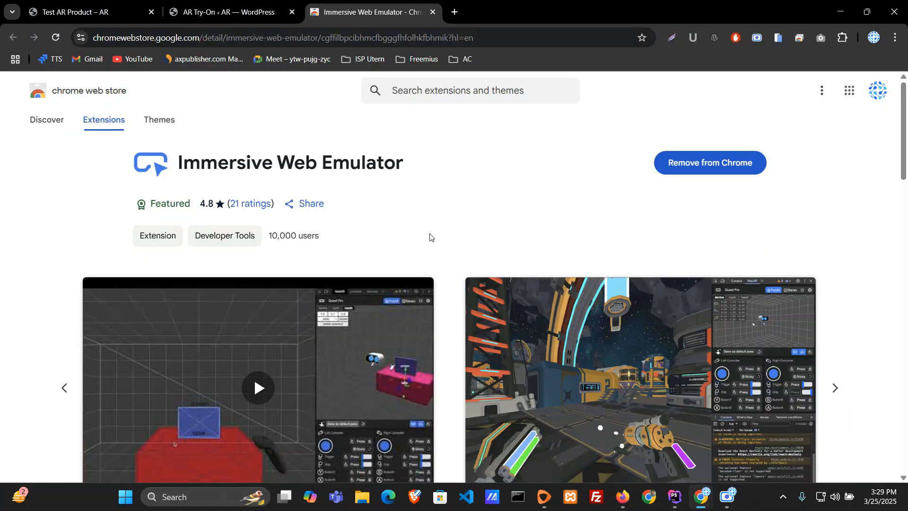
{"action": "left_click", "coordinate": [114, 5]}
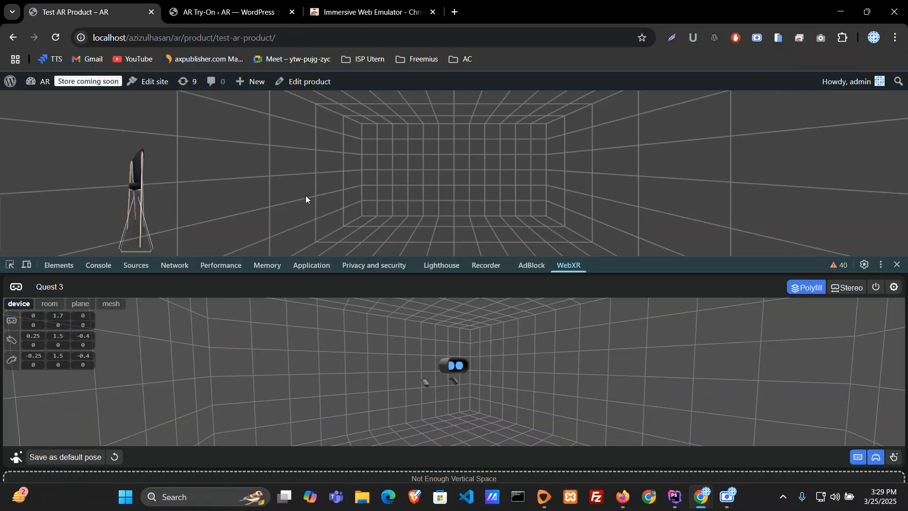
{"action": "left_click", "coordinate": [55, 40]}
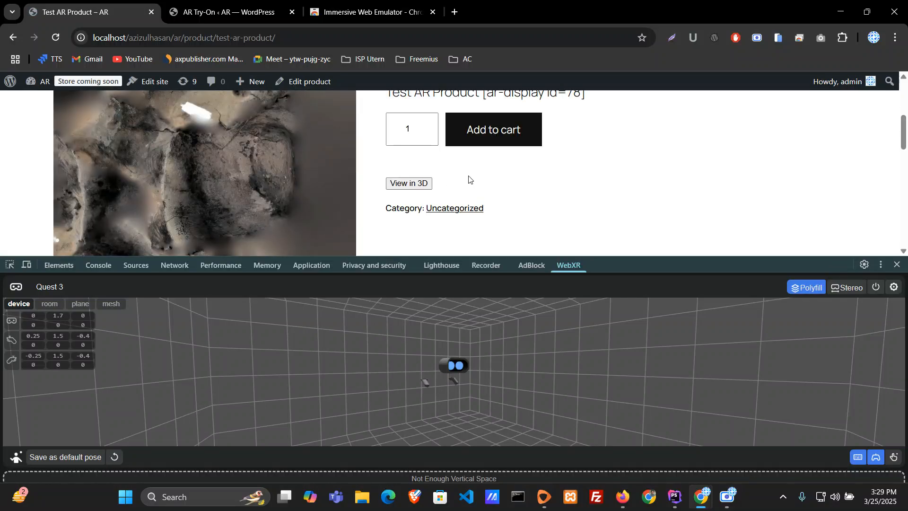
Step: Close the developer tools and open Test AR Product for editing, with its AR Try-On settings expanded at the 3D model files
{"action": "left_click", "coordinate": [897, 264]}
{"action": "scroll", "coordinate": [464, 335], "scroll_direction": "up", "scroll_amount": 4}
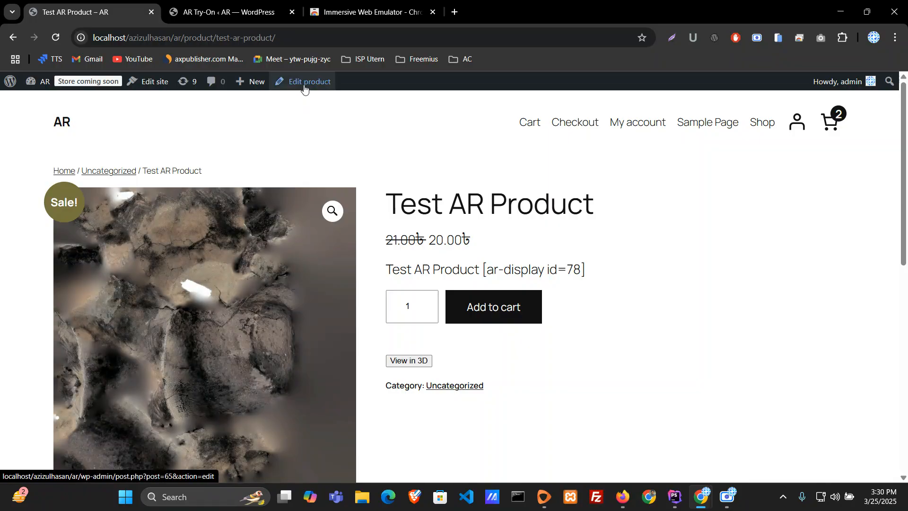
{"action": "left_click", "coordinate": [307, 84]}
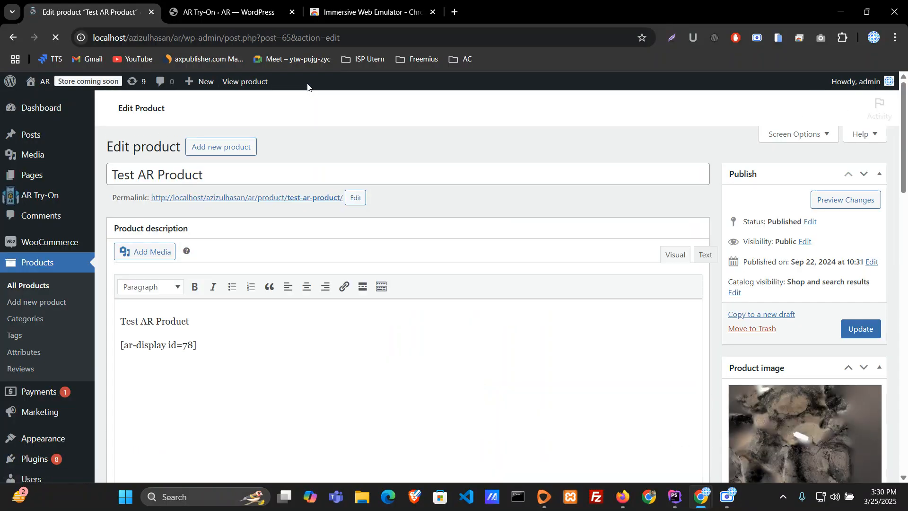
{"action": "scroll", "coordinate": [489, 272], "scroll_direction": "down", "scroll_amount": 6}
{"action": "scroll", "coordinate": [491, 272], "scroll_direction": "down", "scroll_amount": 10}
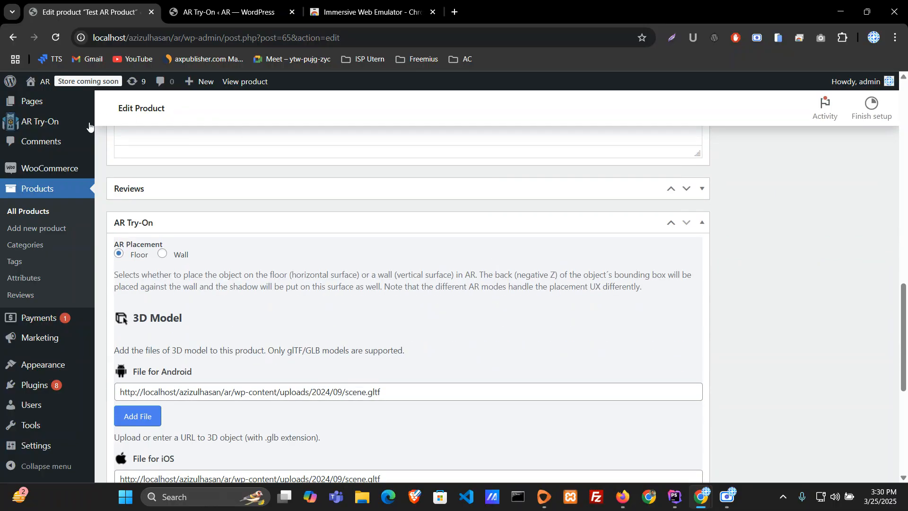
{"action": "mouse_move", "coordinate": [33, 124]}
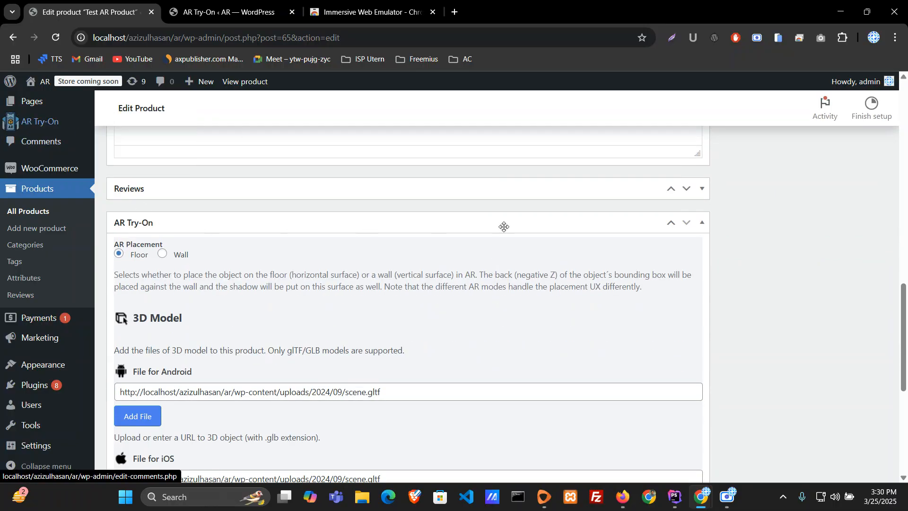
{"action": "left_click", "coordinate": [703, 223]}
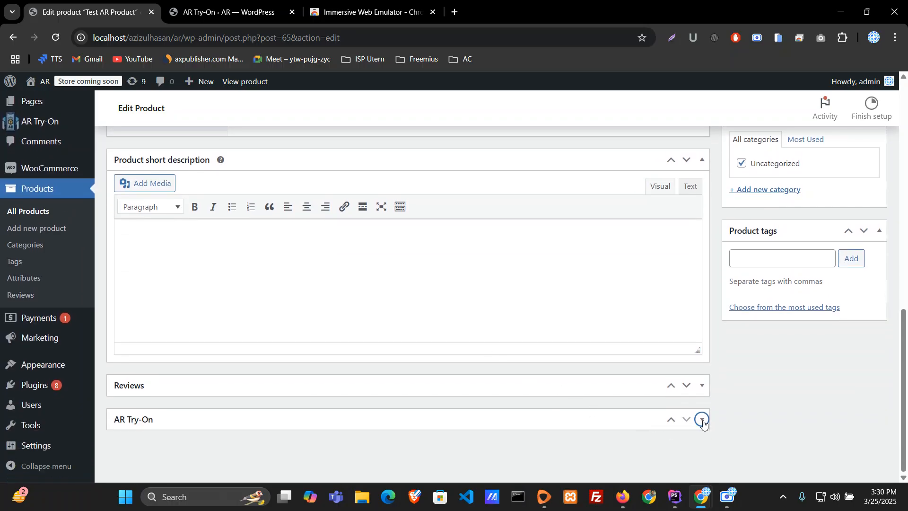
{"action": "left_click", "coordinate": [702, 418]}
{"action": "scroll", "coordinate": [566, 377], "scroll_direction": "down", "scroll_amount": 9}
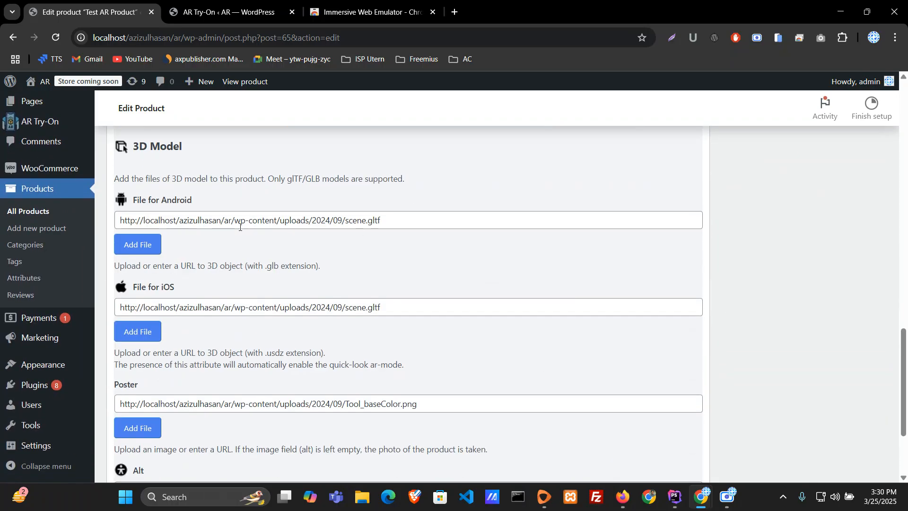
Step: Replace the Android 3D model file with the December 10, 2024 1.glb from the media library
{"action": "left_click_drag", "start_coordinate": [344, 220], "coordinate": [436, 221]}
{"action": "left_click", "coordinate": [436, 221]}
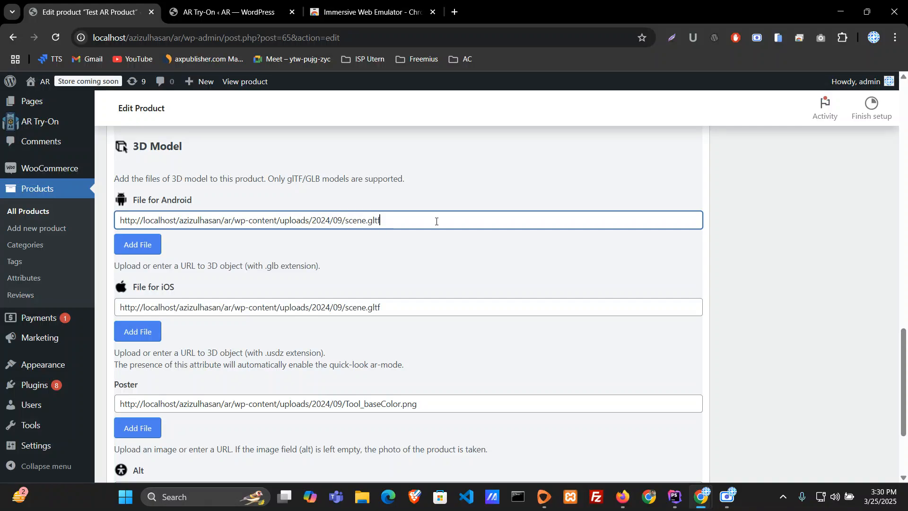
{"action": "left_click_drag", "start_coordinate": [436, 220], "coordinate": [117, 212]}
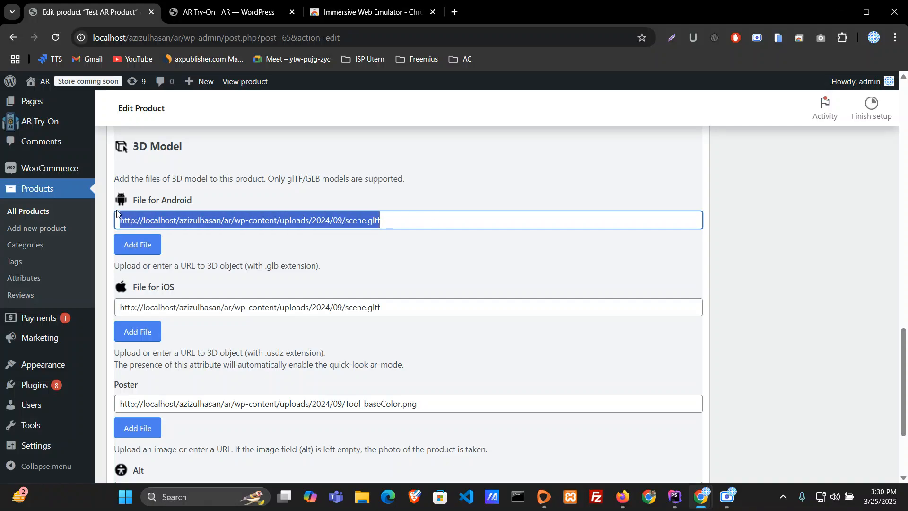
{"action": "left_click", "coordinate": [416, 218]}
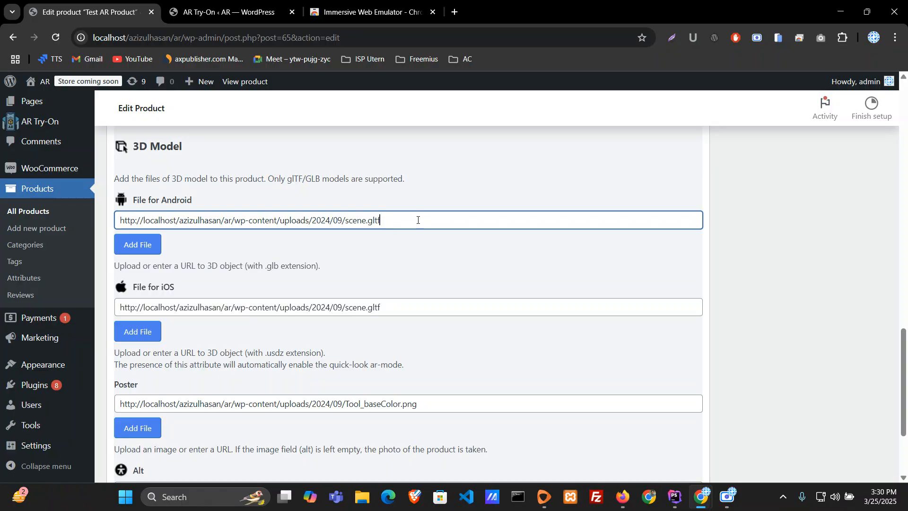
{"action": "left_click_drag", "start_coordinate": [139, 221], "coordinate": [390, 221]}
{"action": "left_click", "coordinate": [149, 248]}
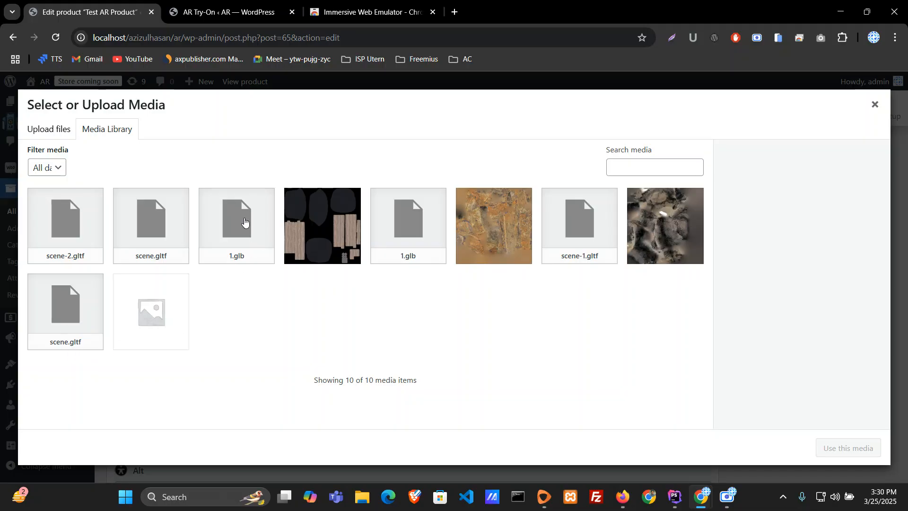
{"action": "left_click", "coordinate": [245, 221]}
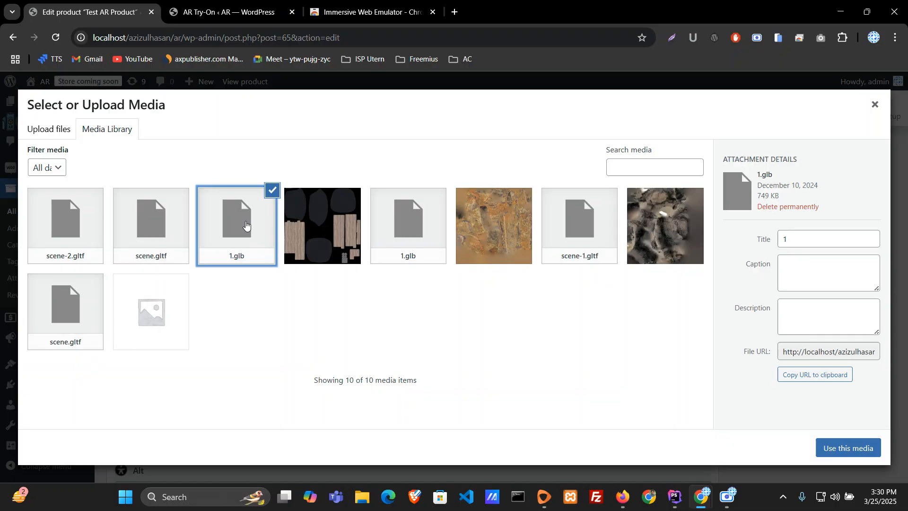
{"action": "left_click", "coordinate": [834, 448]}
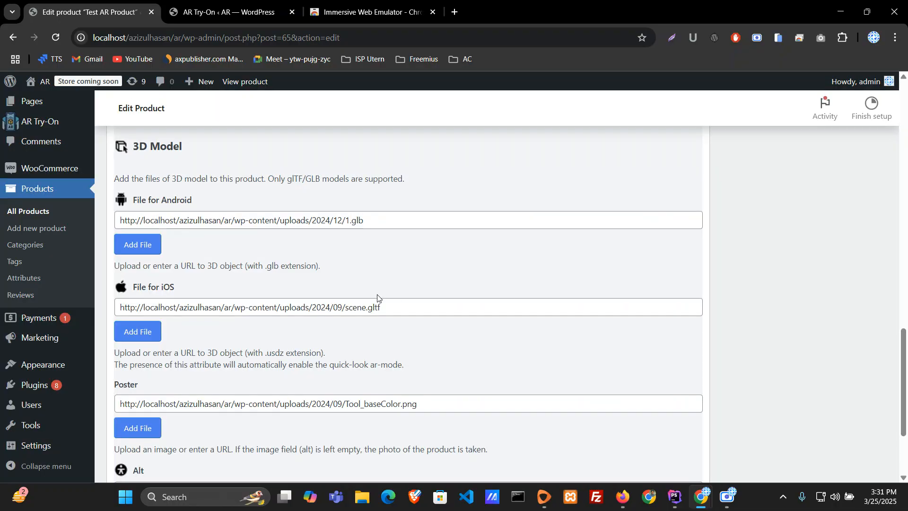
Step: Replace the iOS 3D model file with the December 10, 2024 1.glb from the media library
{"action": "left_click", "coordinate": [144, 334]}
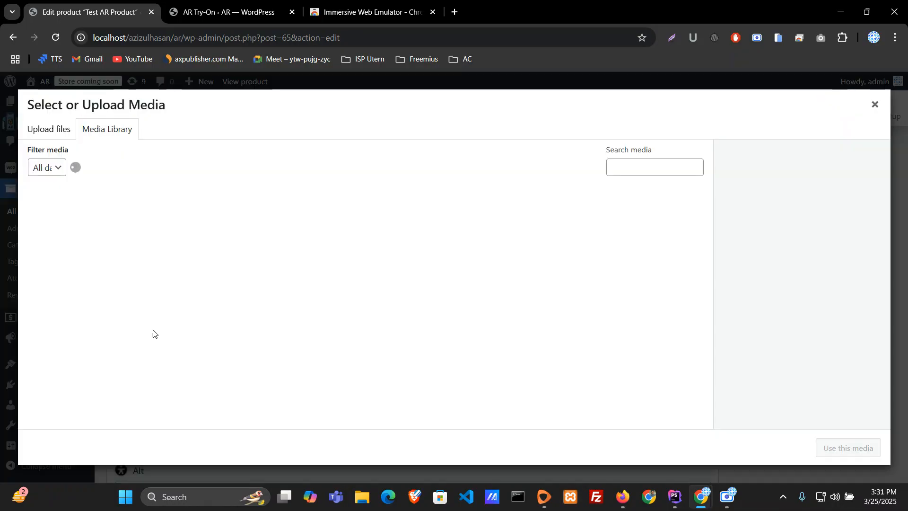
{"action": "left_click", "coordinate": [874, 105]}
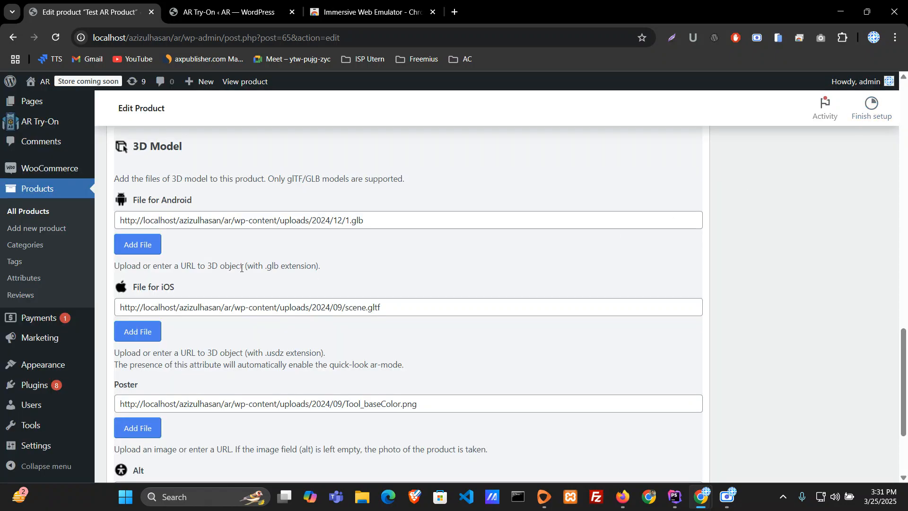
{"action": "left_click", "coordinate": [134, 334]}
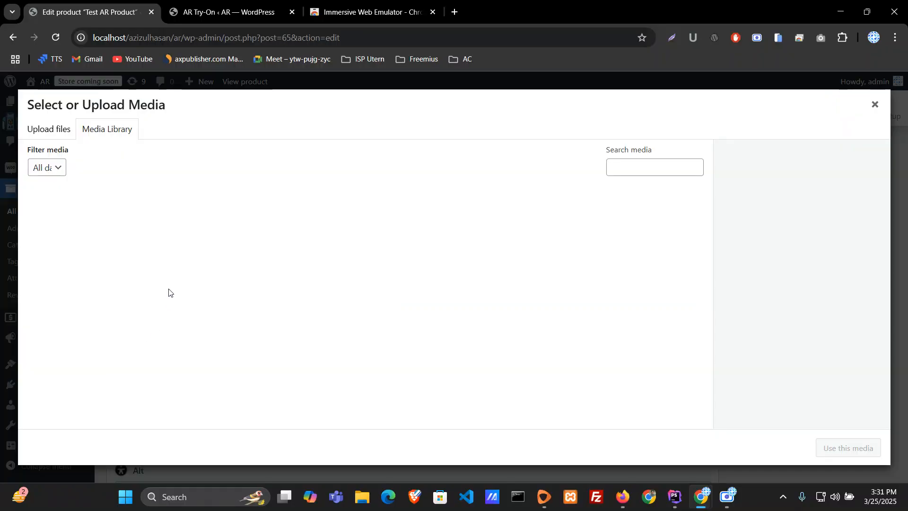
{"action": "left_click", "coordinate": [245, 223]}
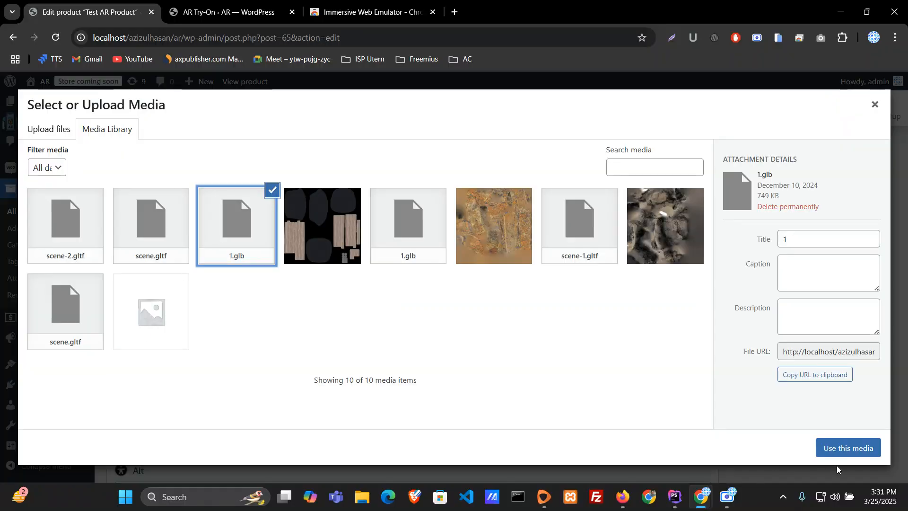
{"action": "left_click", "coordinate": [846, 449]}
{"action": "scroll", "coordinate": [362, 353], "scroll_direction": "down", "scroll_amount": 3}
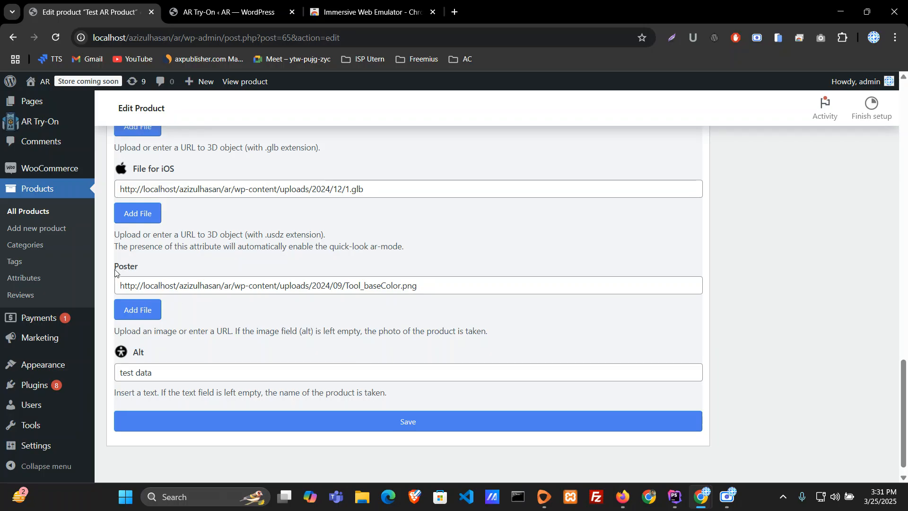
{"action": "left_click_drag", "start_coordinate": [344, 189], "coordinate": [381, 188]}
{"action": "left_click", "coordinate": [382, 190]}
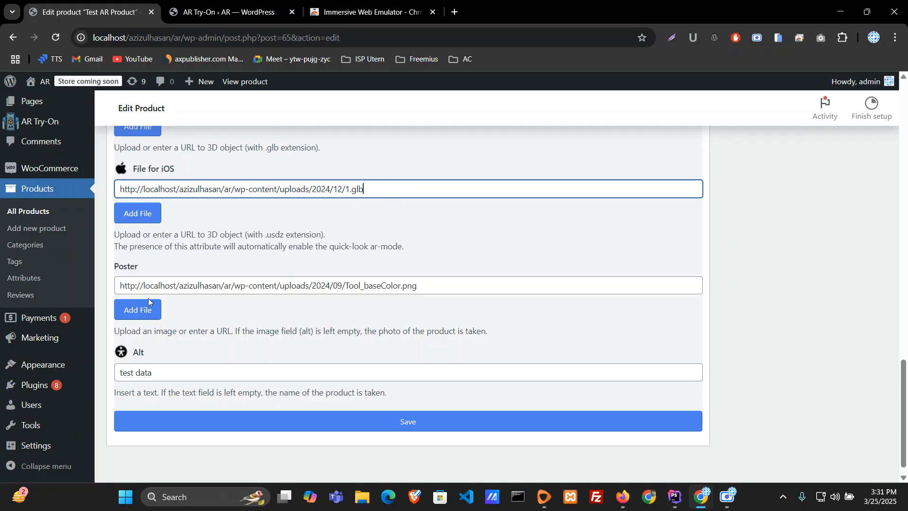
Step: Choose Tool_baseColor.png from the media library as the product's poster image
{"action": "left_click", "coordinate": [148, 312]}
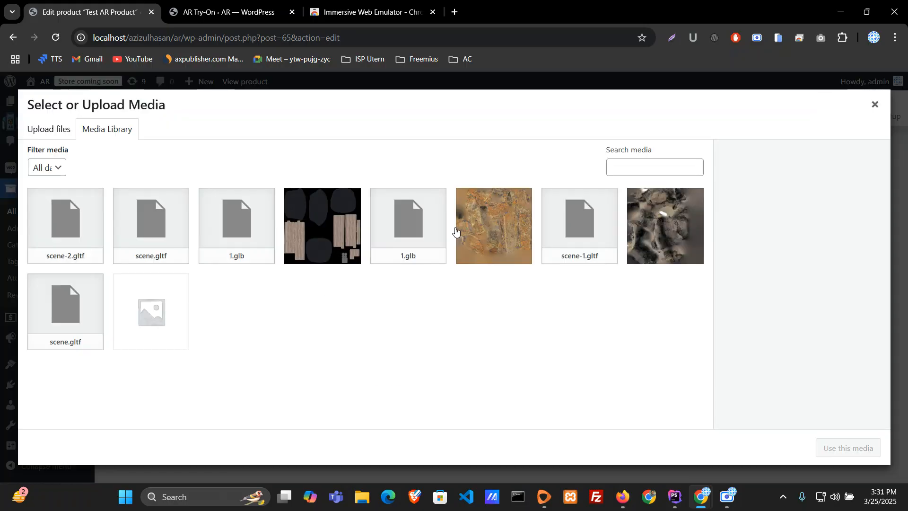
{"action": "left_click", "coordinate": [290, 243]}
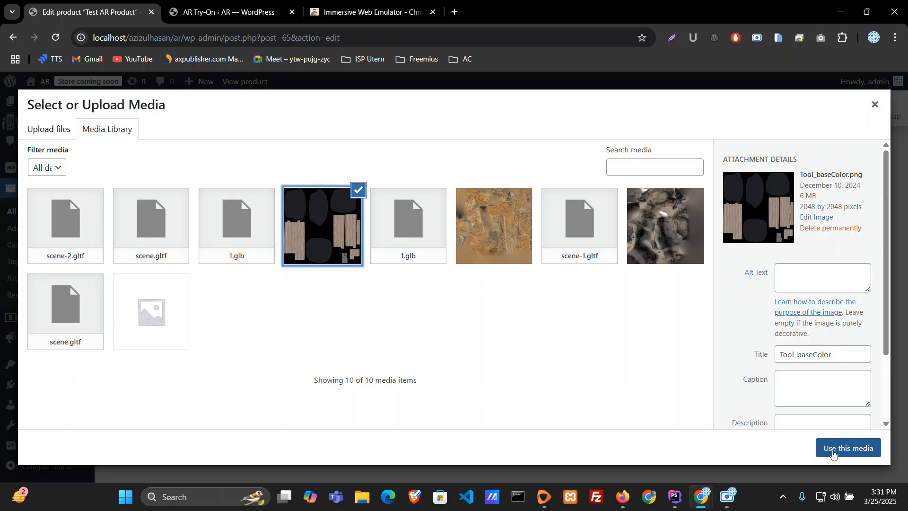
{"action": "left_click", "coordinate": [833, 454]}
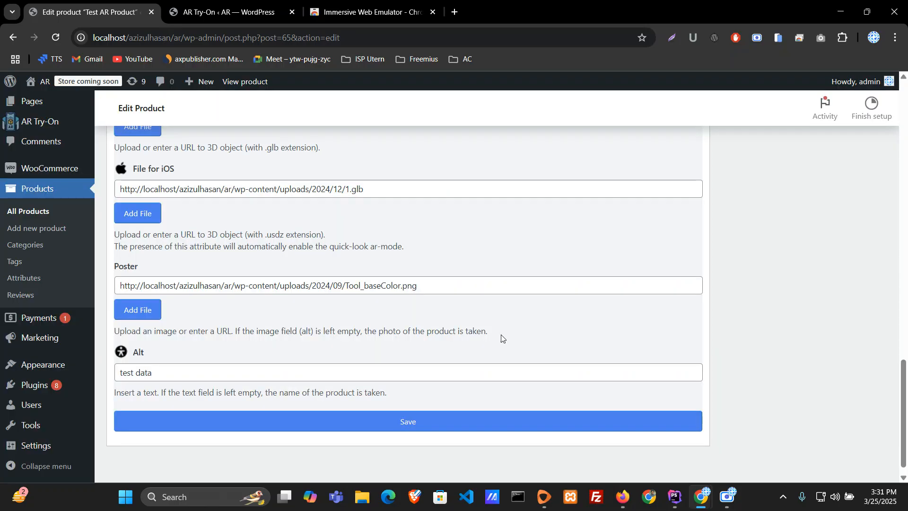
Step: Keep "test data" as the alt text, save the product's AR Try-On settings and dismiss the message
{"action": "left_click_drag", "start_coordinate": [138, 376], "coordinate": [120, 376]}
{"action": "left_click", "coordinate": [191, 377]}
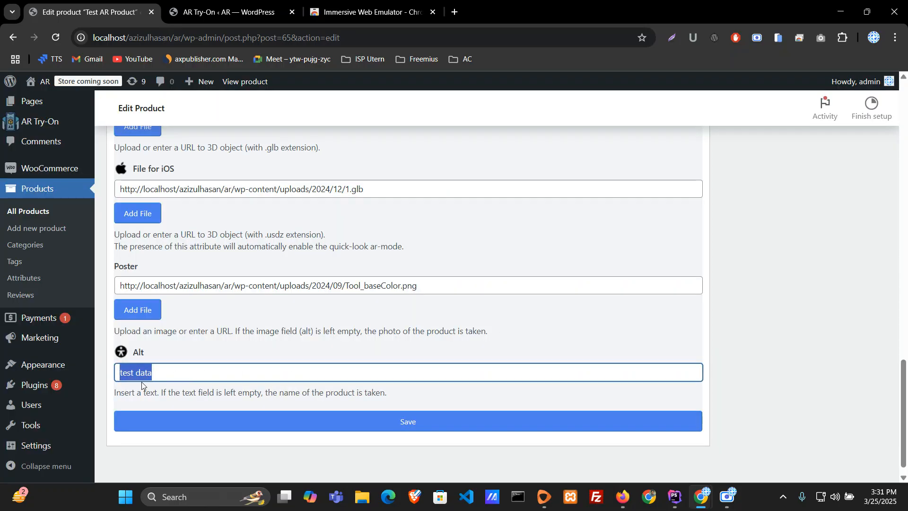
{"action": "left_click", "coordinate": [430, 426]}
{"action": "scroll", "coordinate": [464, 325], "scroll_direction": "up", "scroll_amount": 6}
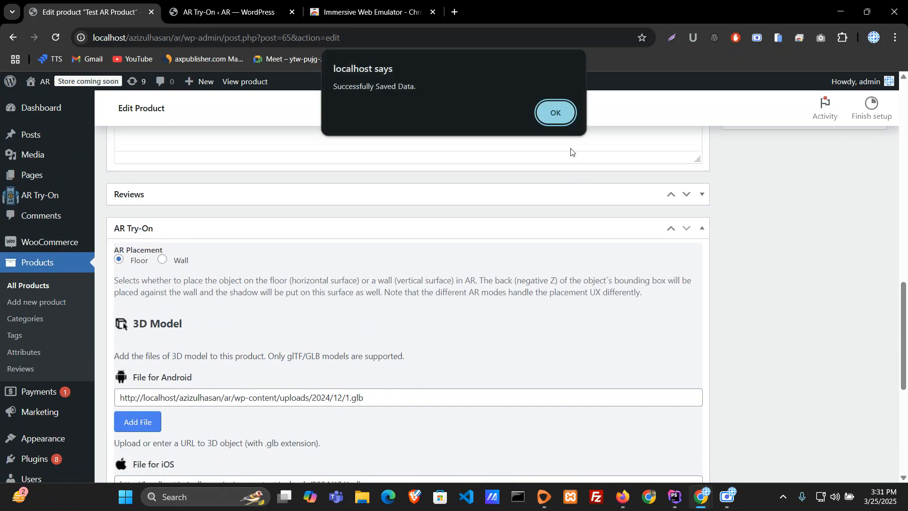
{"action": "left_click", "coordinate": [556, 113]}
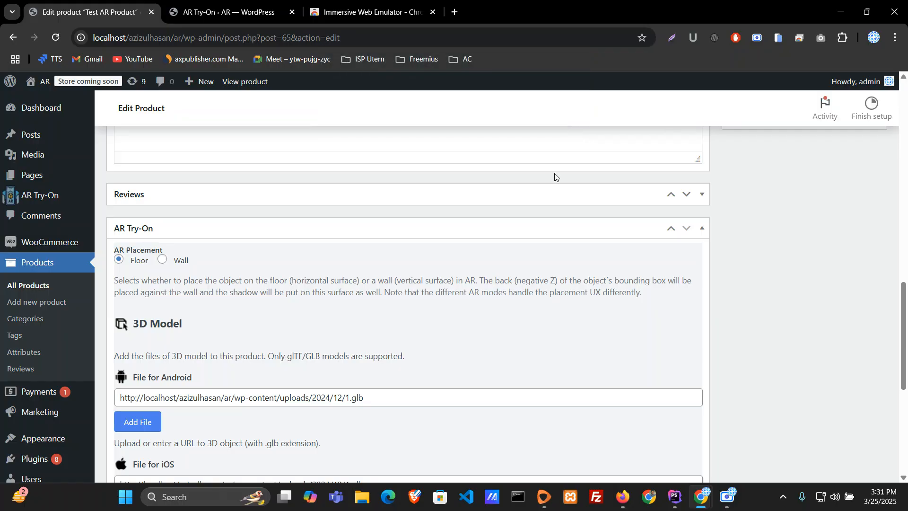
Step: Open the live Test AR Product page from its permalink in a new browser tab
{"action": "left_click", "coordinate": [227, 12]}
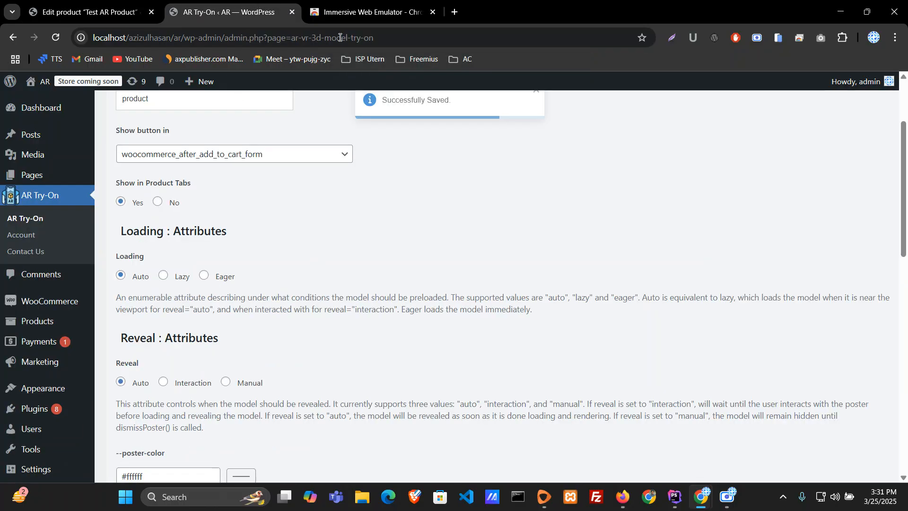
{"action": "left_click", "coordinate": [61, 5]}
{"action": "scroll", "coordinate": [445, 307], "scroll_direction": "up", "scroll_amount": 5}
{"action": "scroll", "coordinate": [444, 307], "scroll_direction": "up", "scroll_amount": 10}
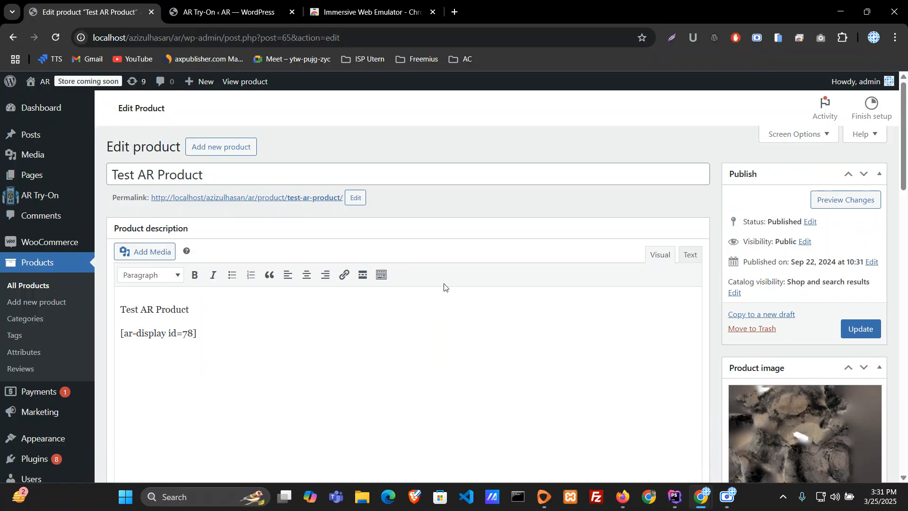
{"action": "middle_click", "coordinate": [301, 199]}
{"action": "left_click", "coordinate": [372, 4]}
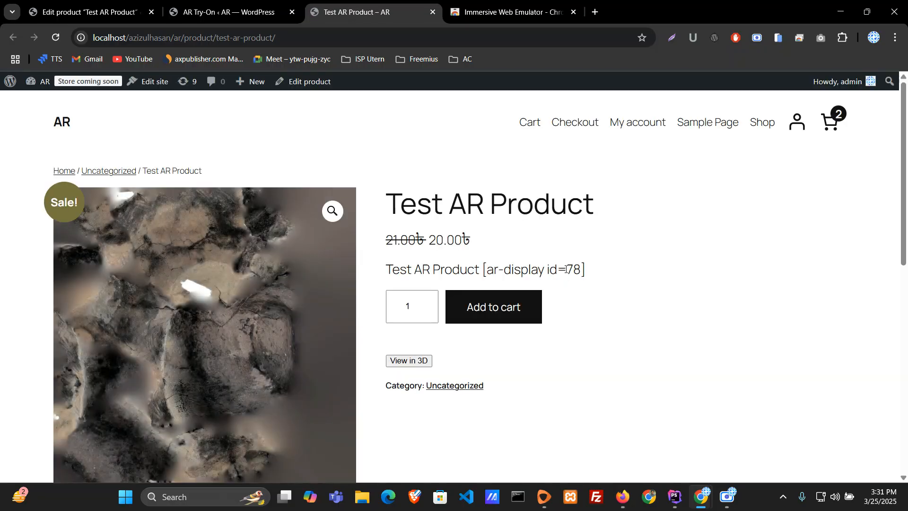
Step: Open the product's 3D view, rotate the blue armchair and launch it in AR
{"action": "scroll", "coordinate": [568, 272], "scroll_direction": "down", "scroll_amount": 6}
{"action": "scroll", "coordinate": [567, 273], "scroll_direction": "up", "scroll_amount": 6}
{"action": "scroll", "coordinate": [567, 272], "scroll_direction": "down", "scroll_amount": 4}
{"action": "scroll", "coordinate": [569, 270], "scroll_direction": "up", "scroll_amount": 4}
{"action": "scroll", "coordinate": [569, 270], "scroll_direction": "down", "scroll_amount": 3}
{"action": "left_click", "coordinate": [421, 242]}
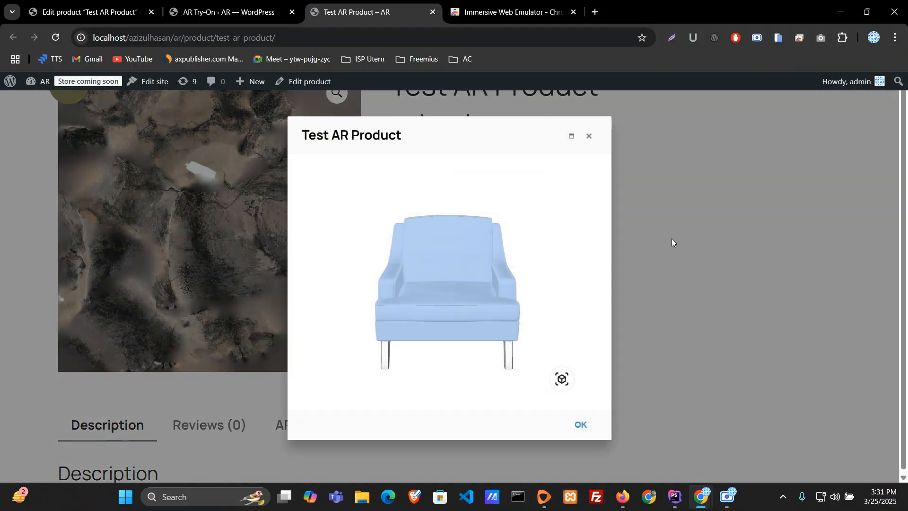
{"action": "left_click_drag", "start_coordinate": [483, 300], "coordinate": [544, 348]}
{"action": "left_click", "coordinate": [563, 380]}
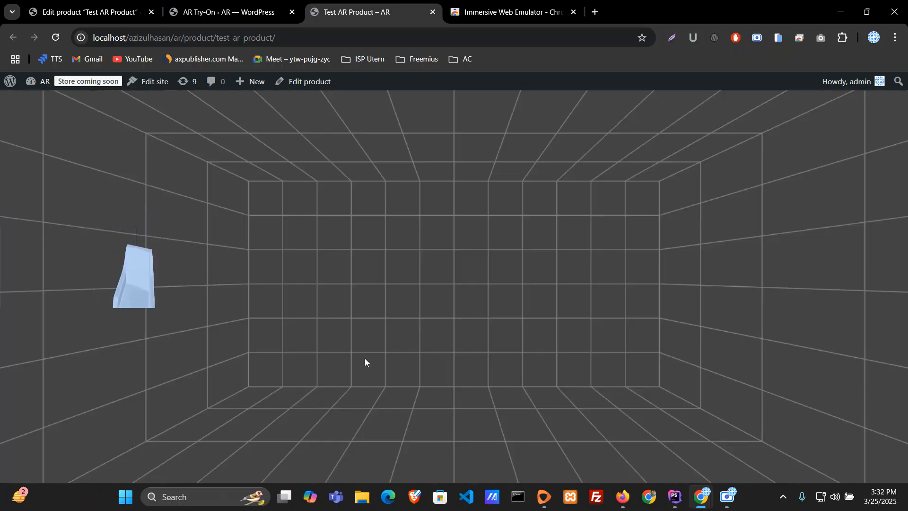
Step: Open the WebXR emulator in the developer tools, view the emulated headset from another angle and enlarge the page area above it
{"action": "right_click", "coordinate": [393, 429]}
{"action": "left_click", "coordinate": [425, 417]}
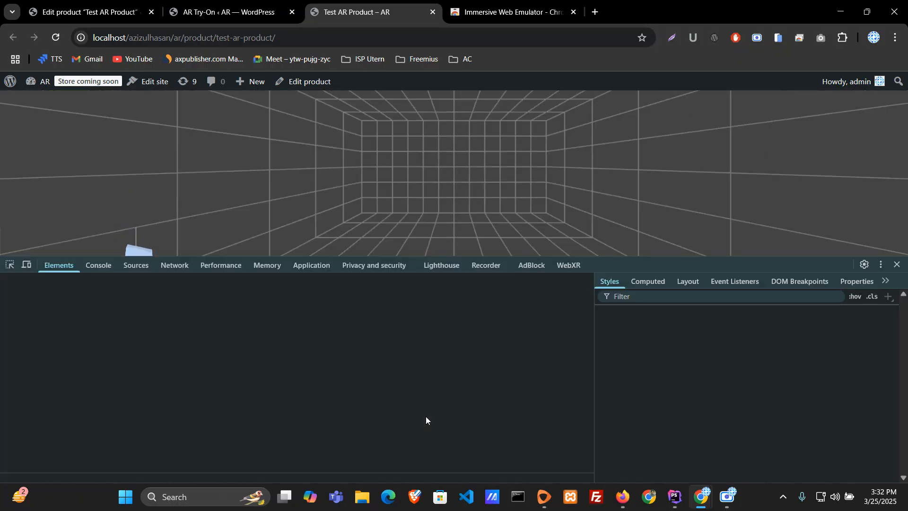
{"action": "left_click", "coordinate": [569, 267]}
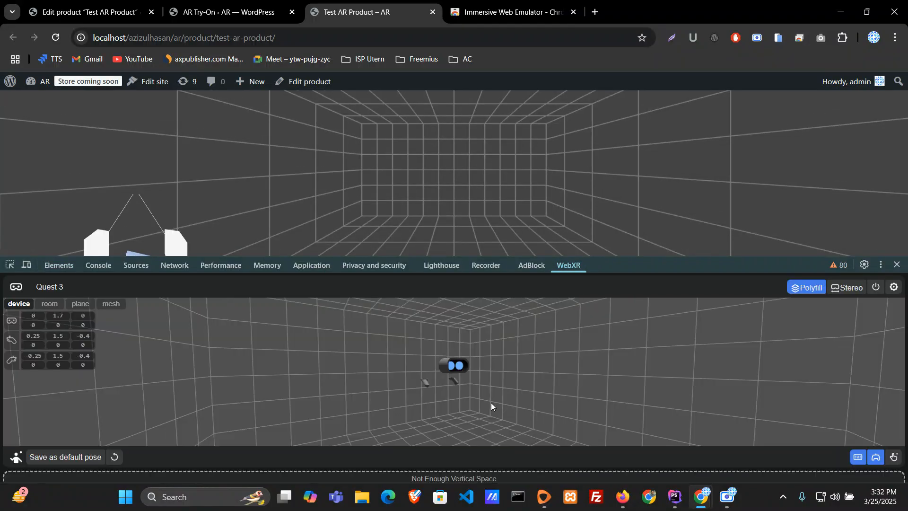
{"action": "mouse_move", "coordinate": [461, 368]}
{"action": "left_mouse_down"}
{"action": "mouse_move", "coordinate": [457, 380]}
{"action": "mouse_move", "coordinate": [456, 371]}
{"action": "mouse_move", "coordinate": [489, 368]}
{"action": "mouse_move", "coordinate": [485, 379]}
{"action": "mouse_move", "coordinate": [450, 359]}
{"action": "mouse_move", "coordinate": [448, 367]}
{"action": "left_mouse_up"}
{"action": "left_click_drag", "start_coordinate": [531, 412], "coordinate": [553, 407]}
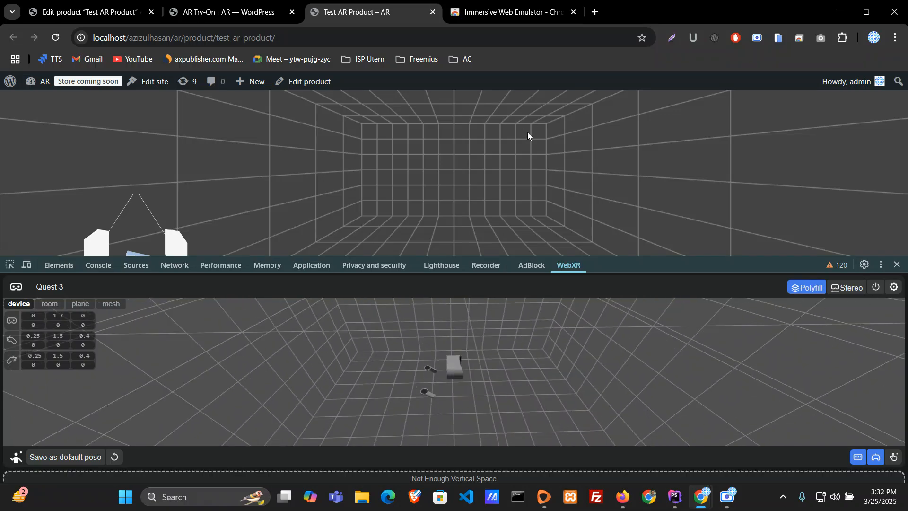
{"action": "left_click_drag", "start_coordinate": [677, 265], "coordinate": [679, 279]}
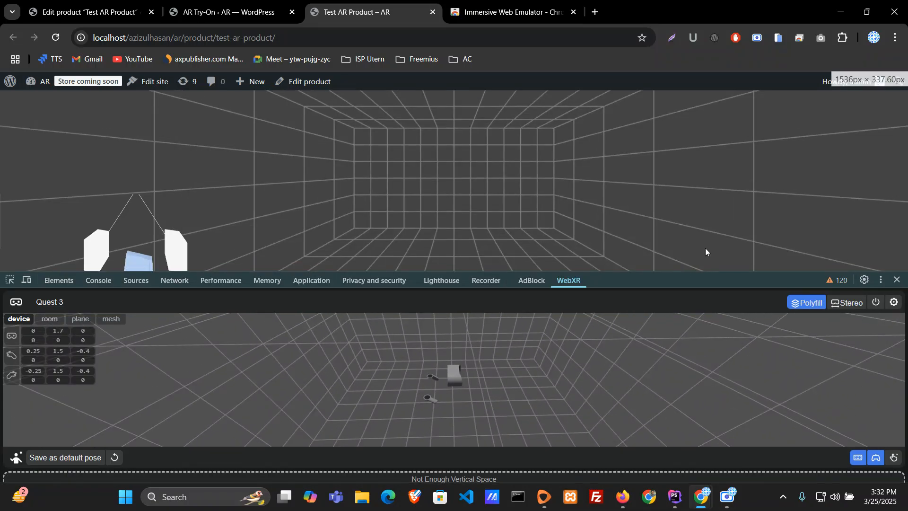
Step: Switch to Firefox and reload the Test AR Product page to leave the AR session
{"action": "left_click", "coordinate": [622, 496]}
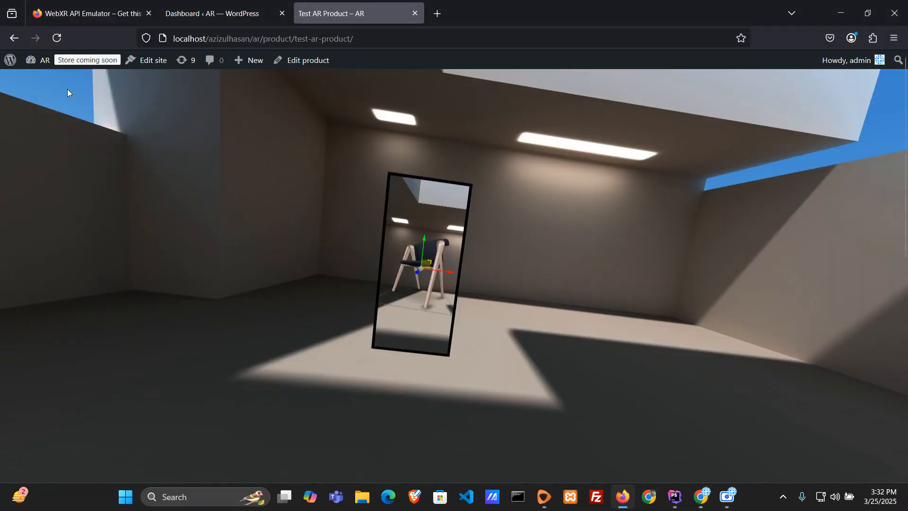
{"action": "left_click", "coordinate": [57, 38]}
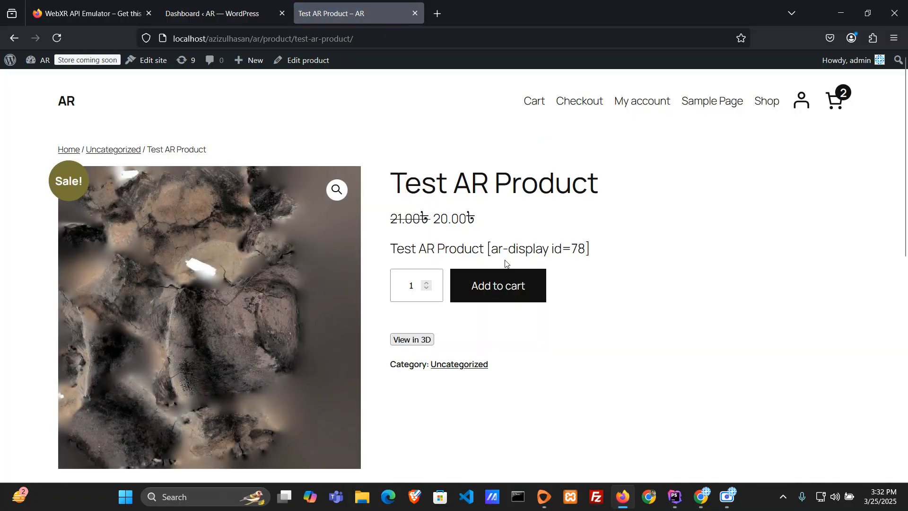
Step: Launch the product's 3D model in AR, reposition the blue armchair in the emulated room and close the product popup
{"action": "scroll", "coordinate": [511, 262], "scroll_direction": "down", "scroll_amount": 3}
{"action": "left_click", "coordinate": [412, 215]}
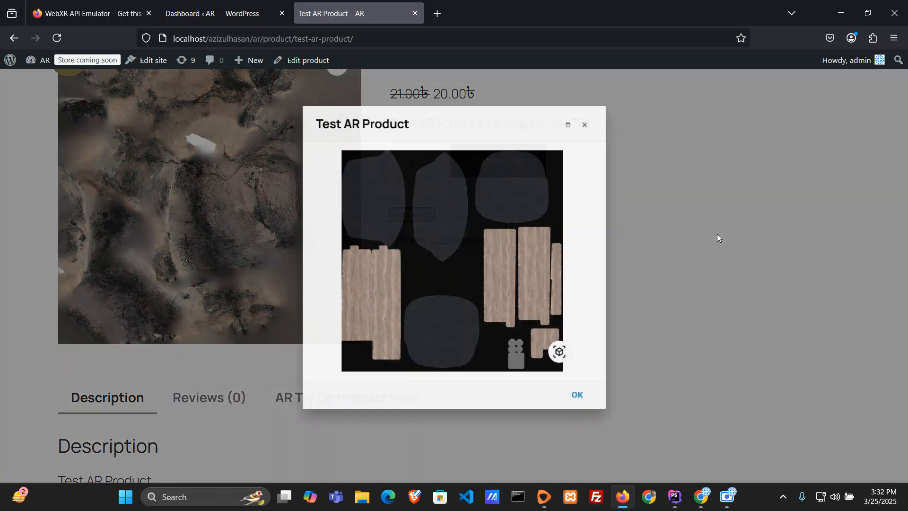
{"action": "left_click_drag", "start_coordinate": [464, 274], "coordinate": [613, 357]}
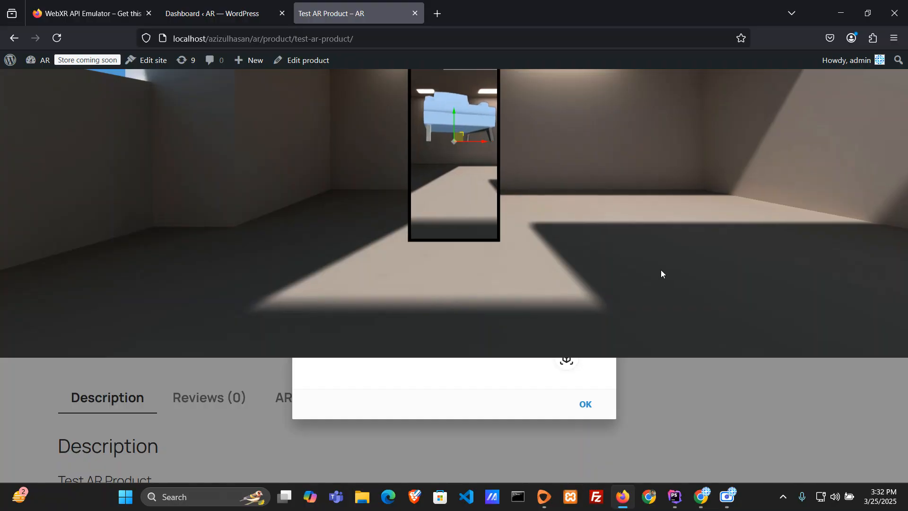
{"action": "left_click_drag", "start_coordinate": [421, 147], "coordinate": [444, 217]}
{"action": "left_click", "coordinate": [586, 405]}
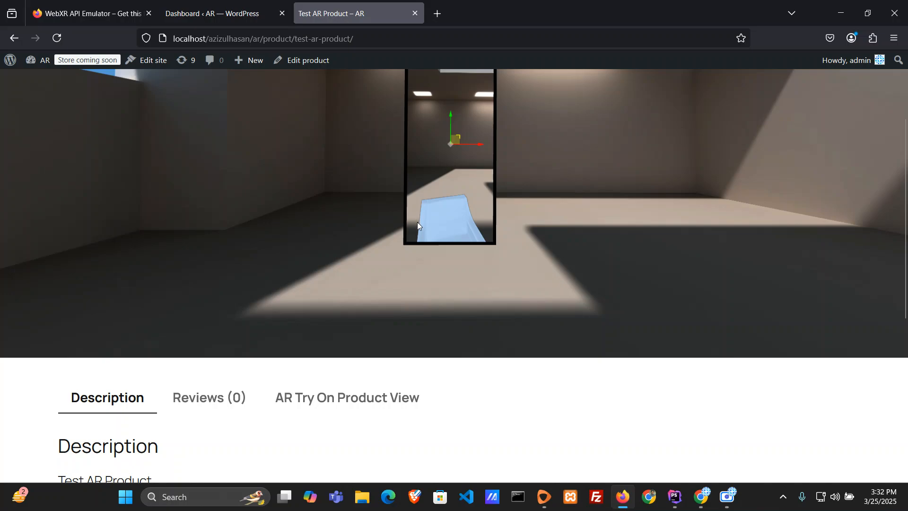
Step: Switch to Chrome and open the post type choices in the AR Try-On settings
{"action": "mouse_move", "coordinate": [702, 497]}
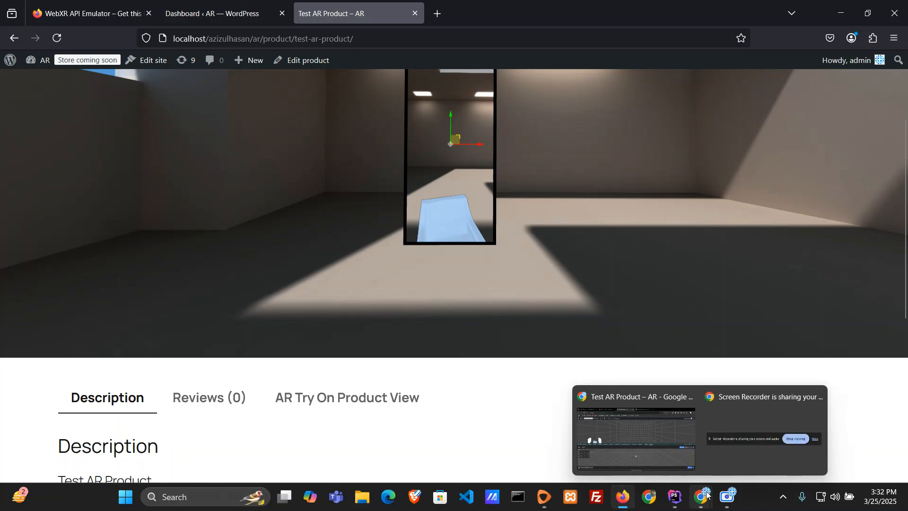
{"action": "left_click", "coordinate": [606, 404]}
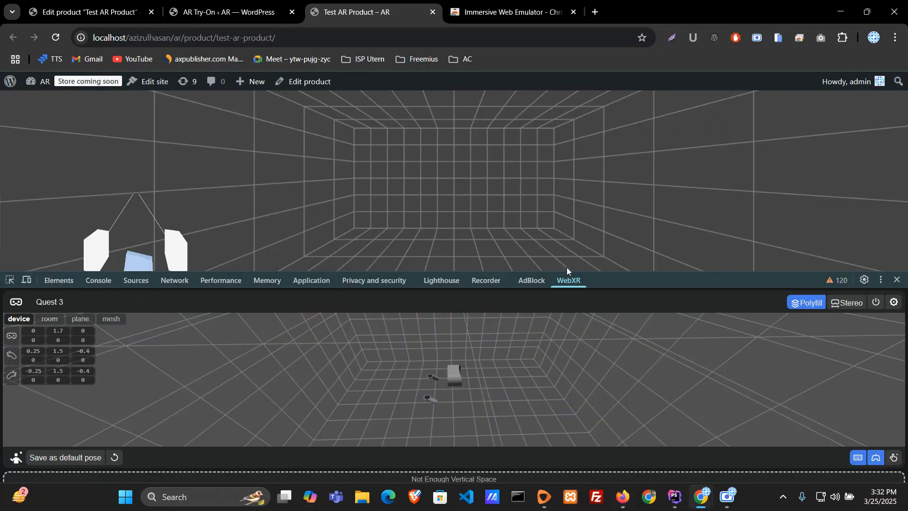
{"action": "left_click", "coordinate": [227, 12]}
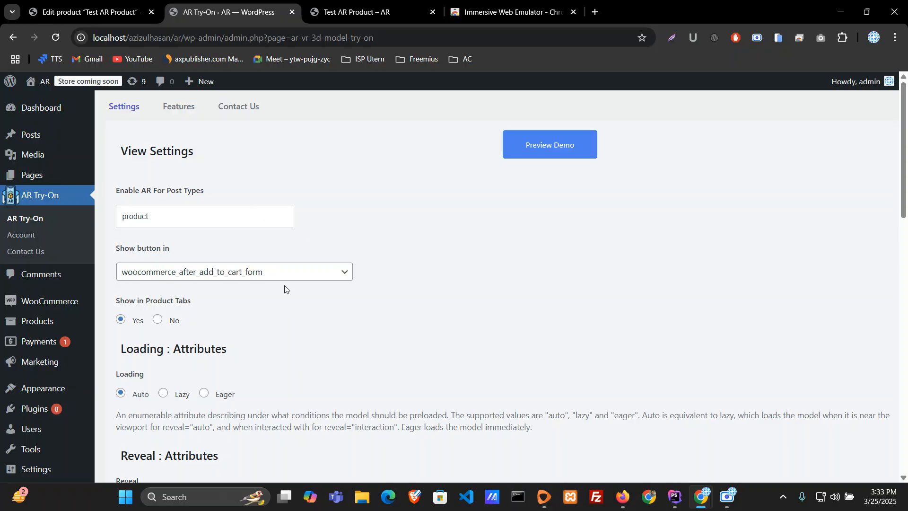
{"action": "left_click", "coordinate": [197, 225]}
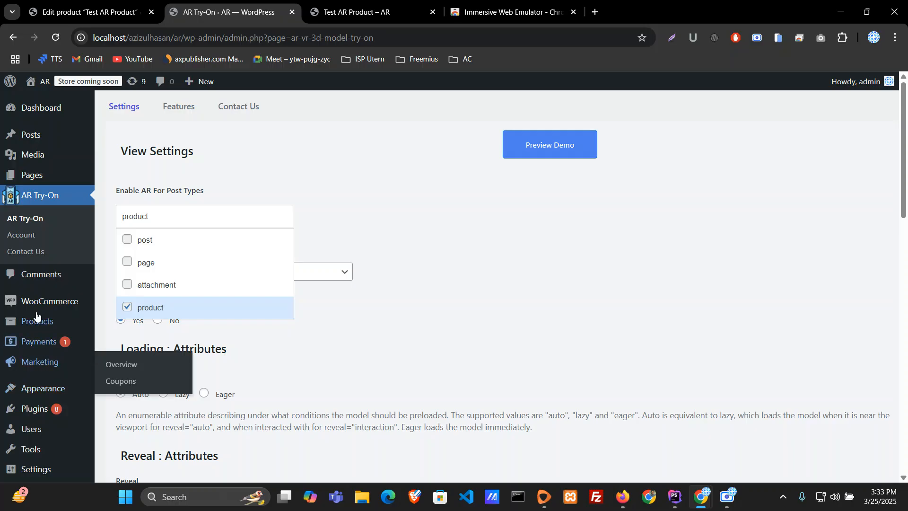
Step: Deactivate the WooCommerce plugin in the list of installed plugins
{"action": "mouse_move", "coordinate": [42, 412]}
{"action": "left_click", "coordinate": [124, 412]}
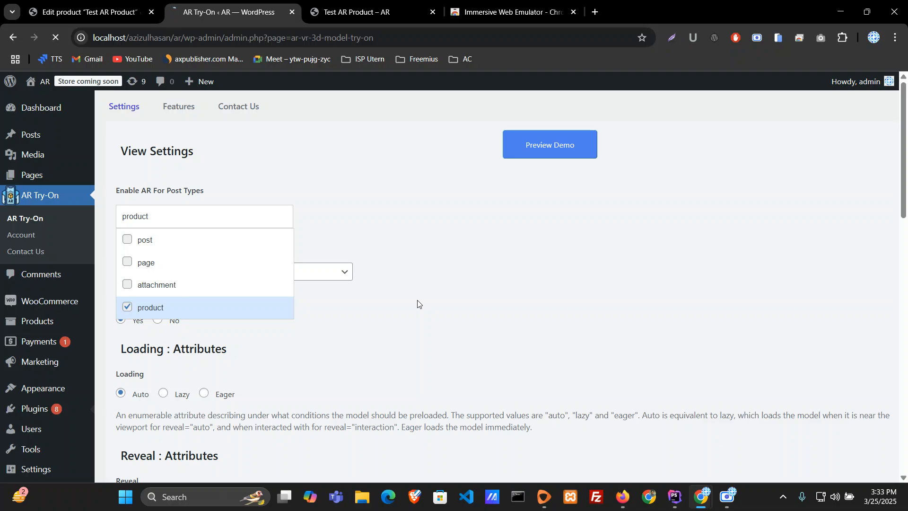
{"action": "scroll", "coordinate": [418, 303], "scroll_direction": "down", "scroll_amount": 15}
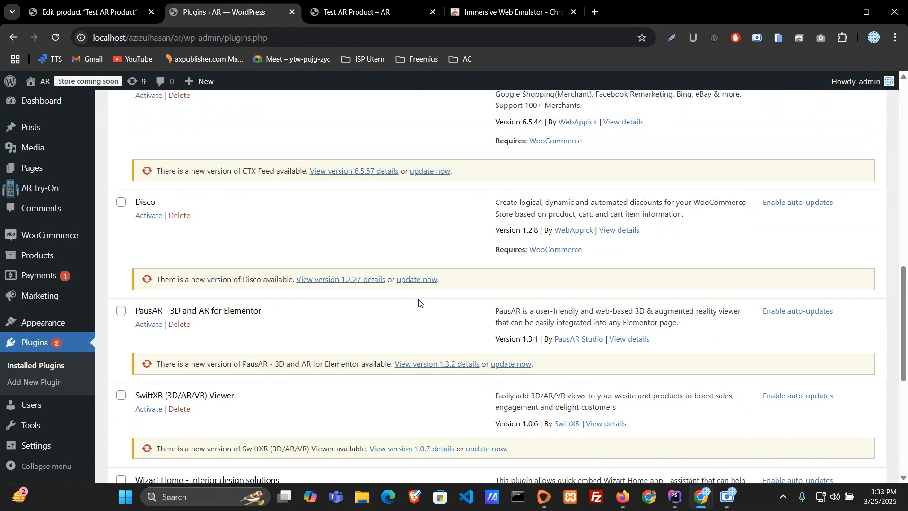
{"action": "left_click", "coordinate": [196, 270]}
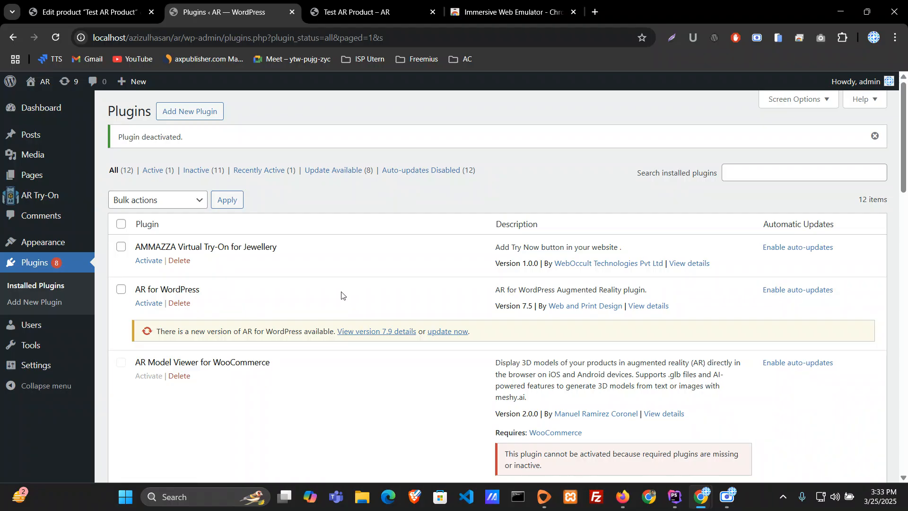
{"action": "scroll", "coordinate": [331, 289], "scroll_direction": "down", "scroll_amount": 10}
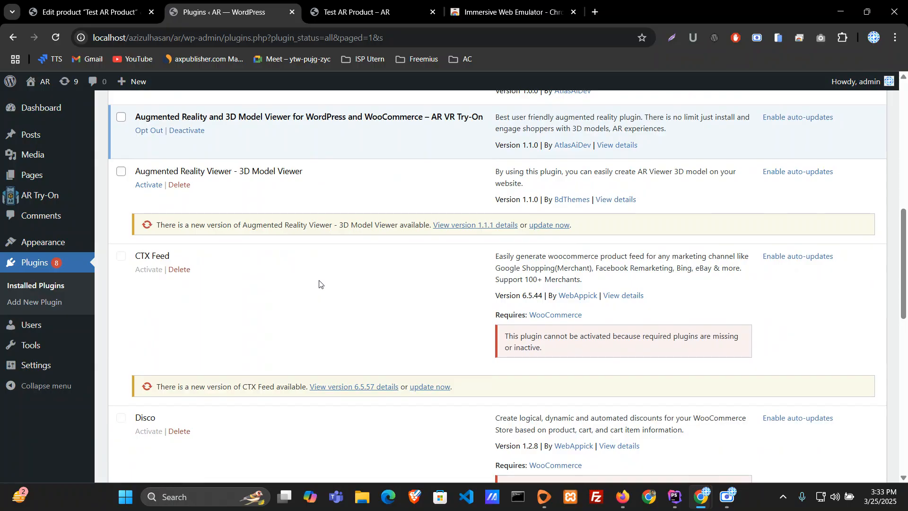
Step: Enable AR for the post type "post" instead of "product" in the AR Try-On settings and save them
{"action": "left_click", "coordinate": [38, 195]}
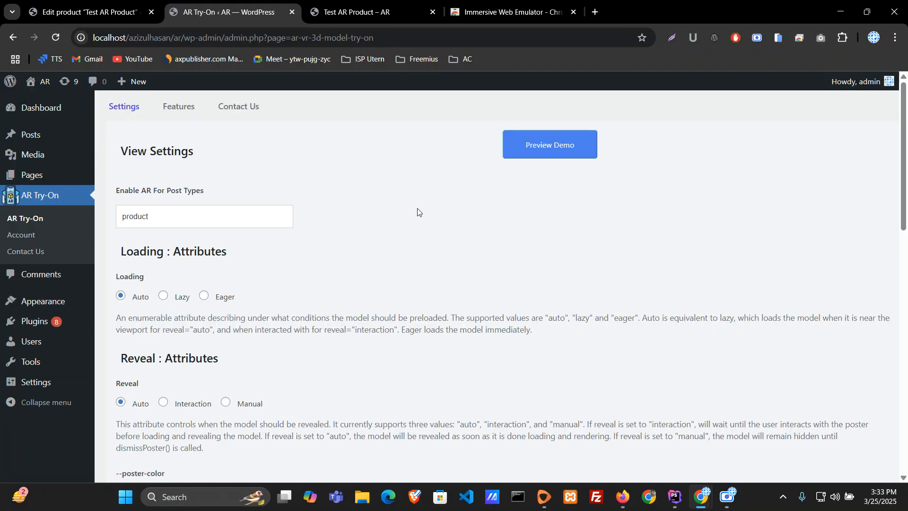
{"action": "left_click", "coordinate": [170, 222]}
{"action": "left_click", "coordinate": [143, 242]}
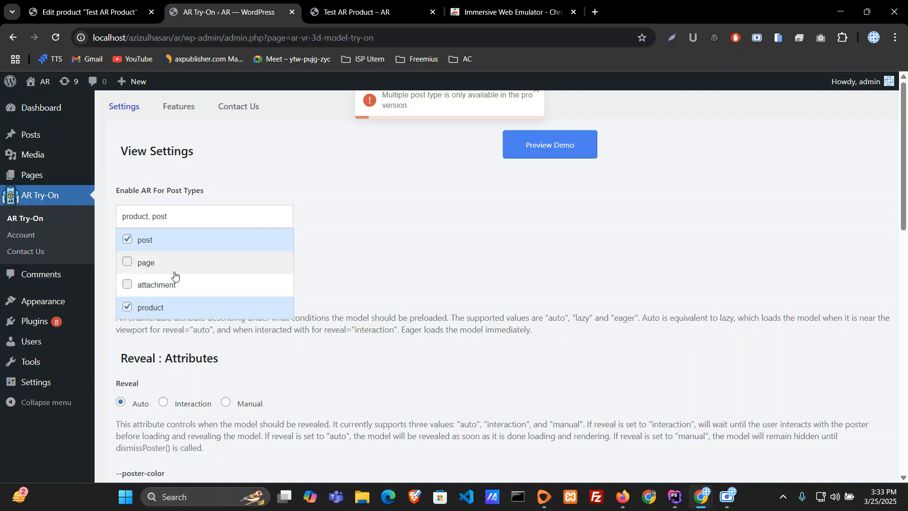
{"action": "left_click", "coordinate": [156, 309]}
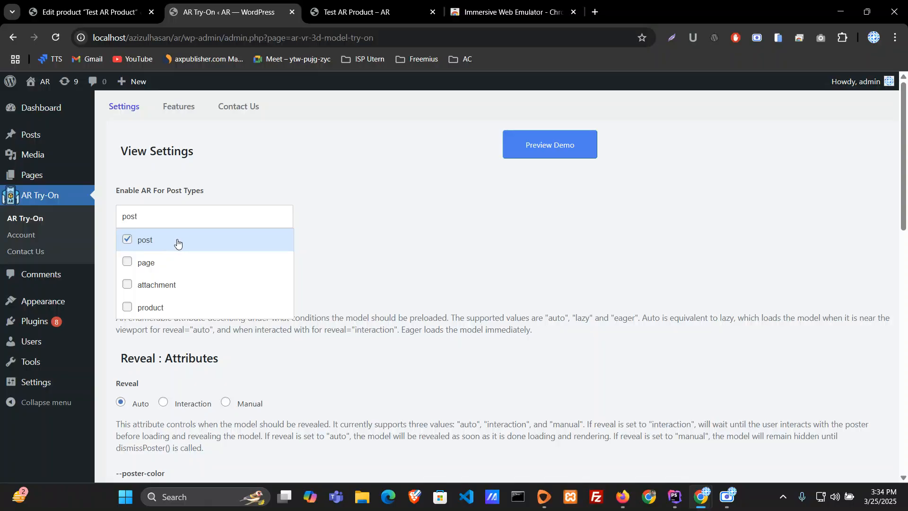
{"action": "left_click", "coordinate": [269, 218]}
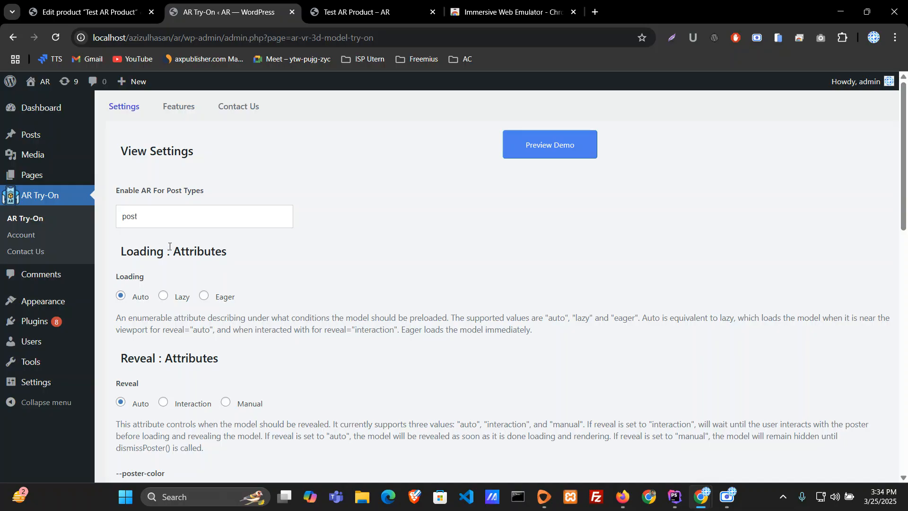
{"action": "scroll", "coordinate": [377, 342], "scroll_direction": "down", "scroll_amount": 15}
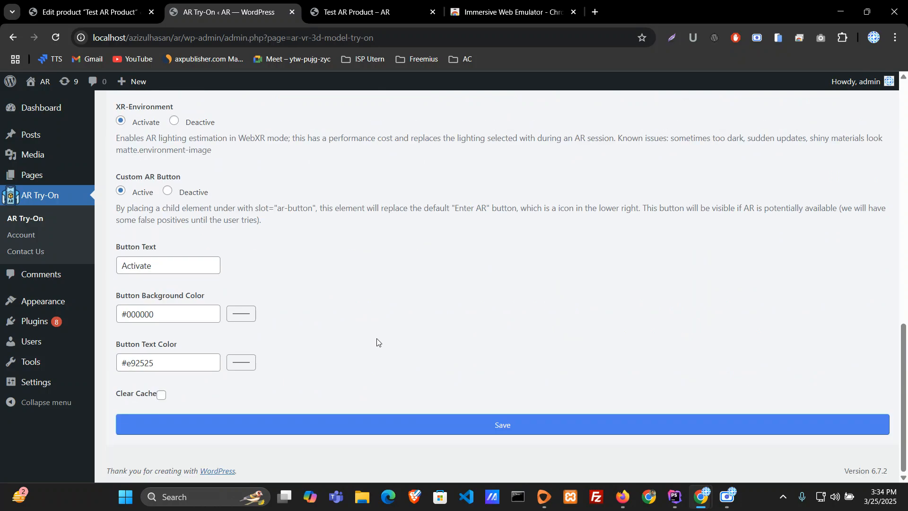
{"action": "left_click", "coordinate": [504, 422]}
{"action": "scroll", "coordinate": [458, 382], "scroll_direction": "up", "scroll_amount": 14}
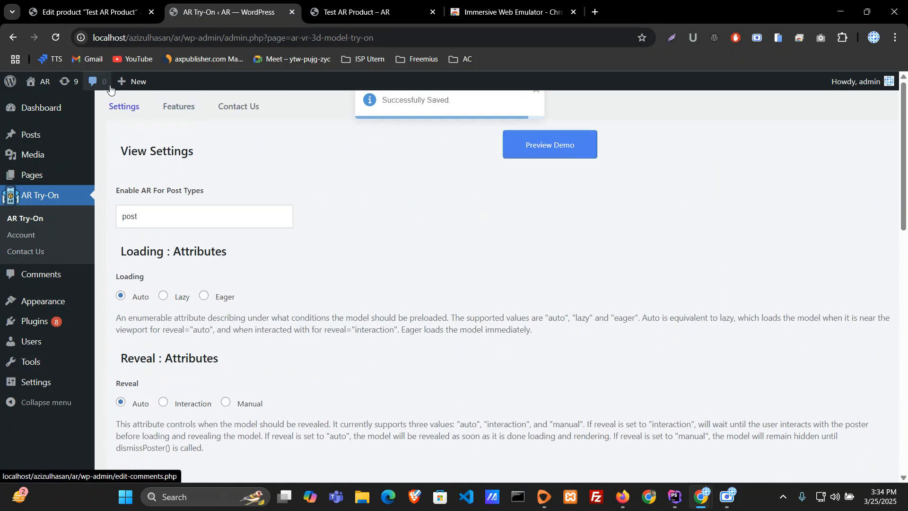
Step: Close the developer tools on the Test AR Product page and load the site's home page in that tab
{"action": "key", "text": "ctrl+Tab"}
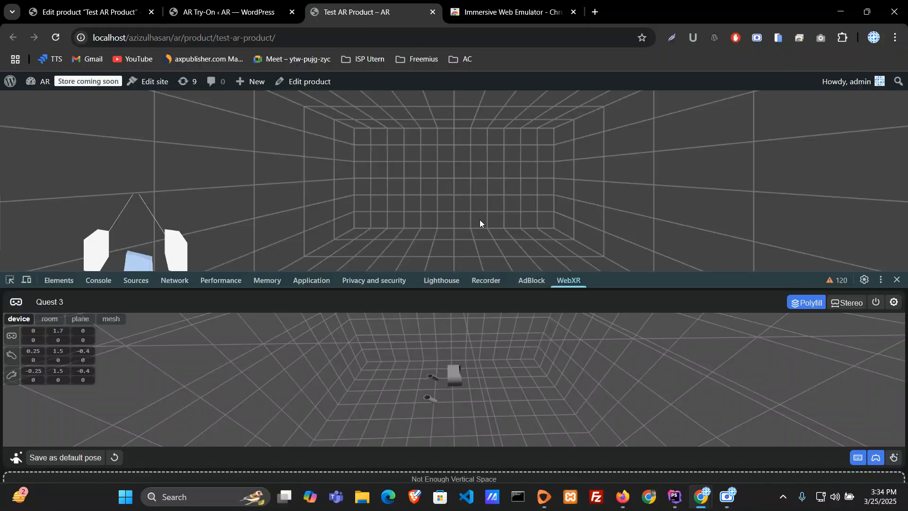
{"action": "left_click", "coordinate": [897, 280]}
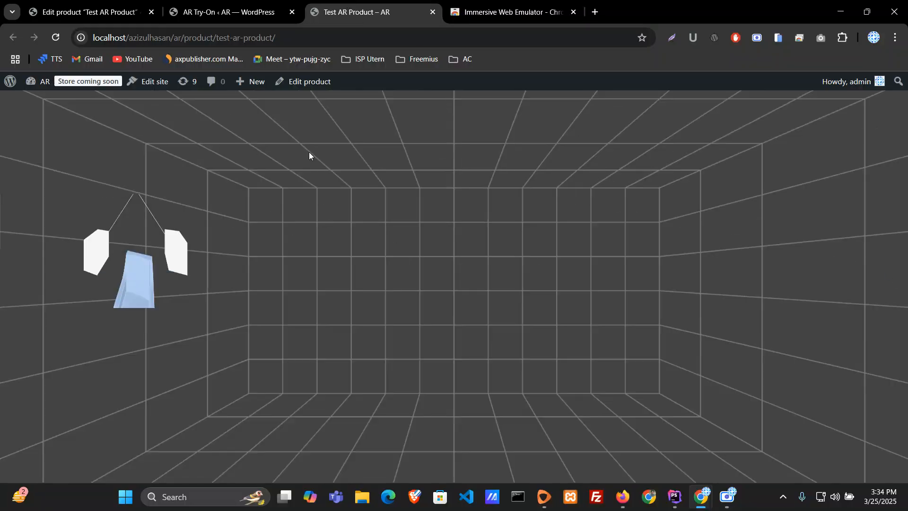
{"action": "mouse_move", "coordinate": [38, 84]}
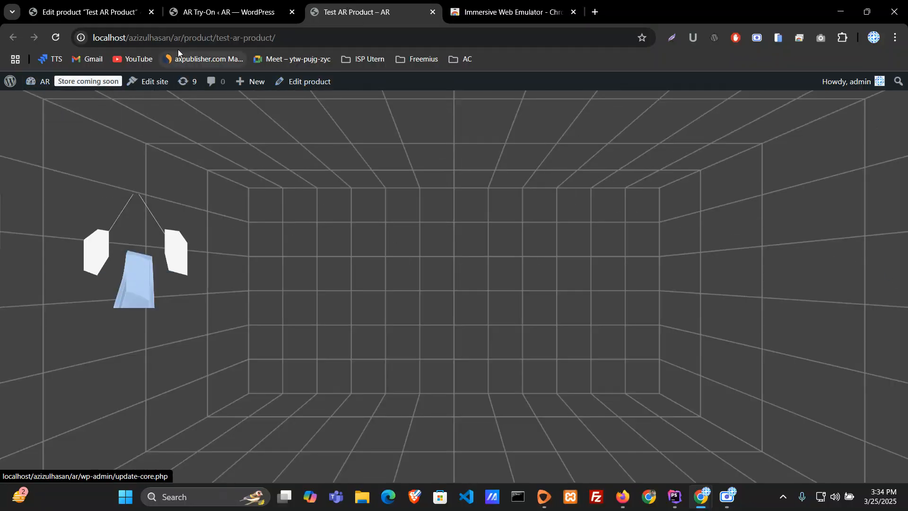
{"action": "left_click_drag", "start_coordinate": [185, 40], "coordinate": [526, 27]}
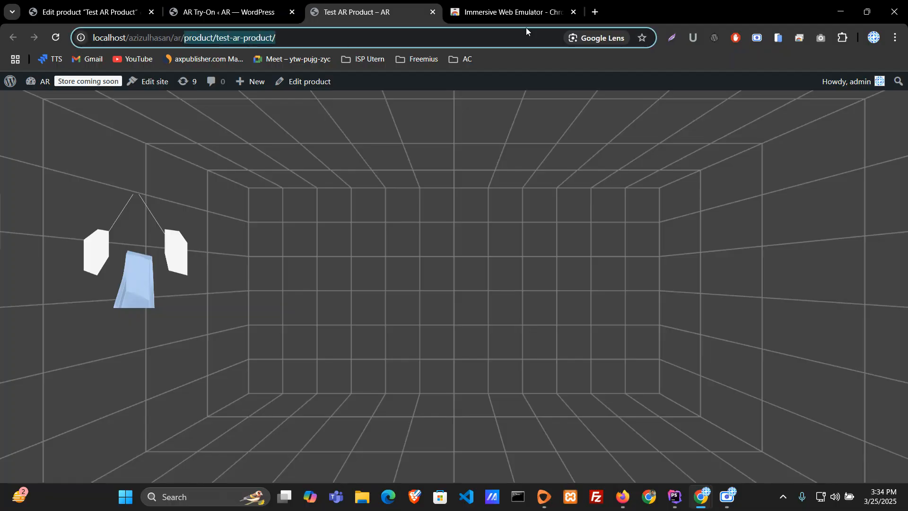
{"action": "key", "text": "BackSpace"}
{"action": "key", "text": "Return"}
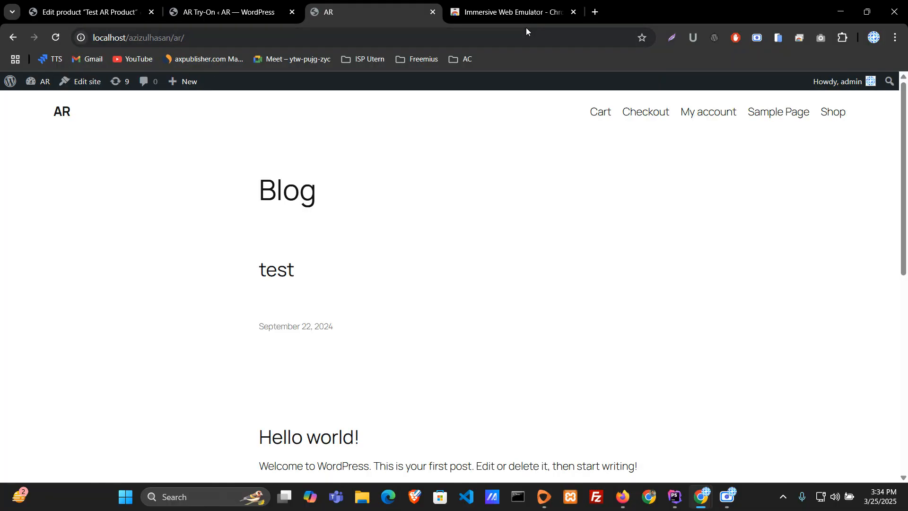
Step: Check the post type setting in AR Try-On and open the "Hello world!" post from the blog page
{"action": "key", "text": "ctrl+1"}
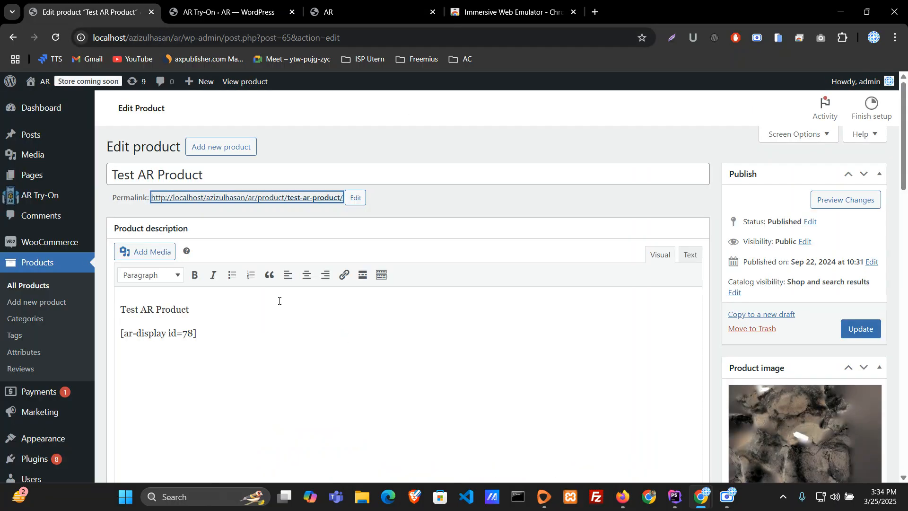
{"action": "key", "text": "ctrl+2"}
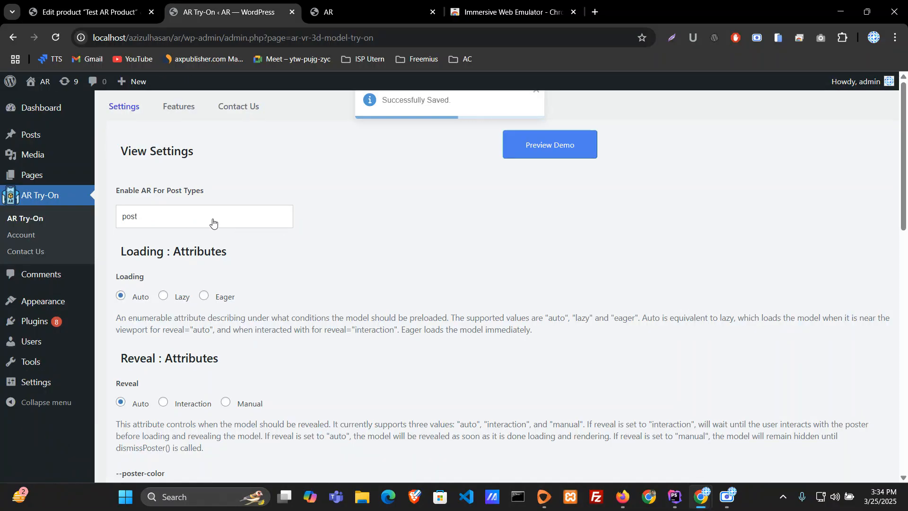
{"action": "left_click", "coordinate": [237, 211]}
{"action": "left_click", "coordinate": [360, 12]}
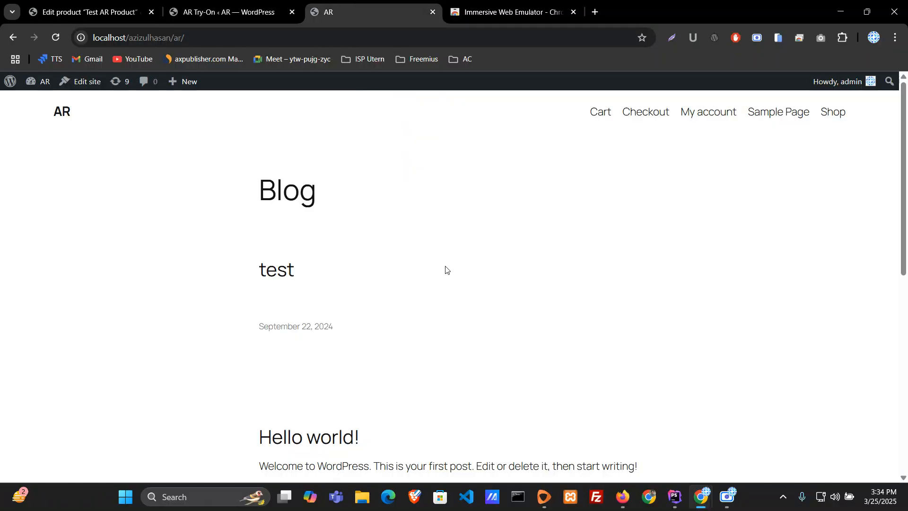
{"action": "scroll", "coordinate": [563, 318], "scroll_direction": "down", "scroll_amount": 6}
{"action": "left_click", "coordinate": [308, 141]}
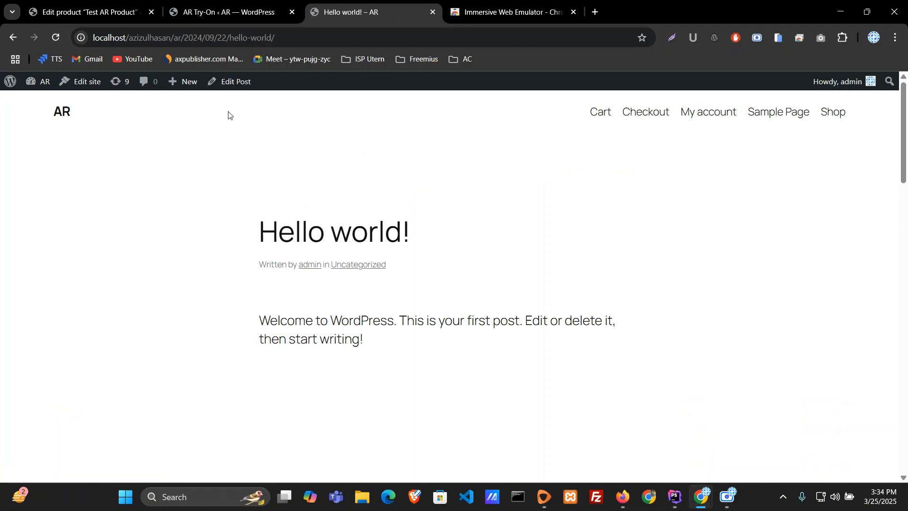
Step: Open the "Hello world!" post in the editor and review its AR Try-On section
{"action": "left_click_drag", "start_coordinate": [260, 320], "coordinate": [367, 340]}
{"action": "left_click", "coordinate": [253, 323]}
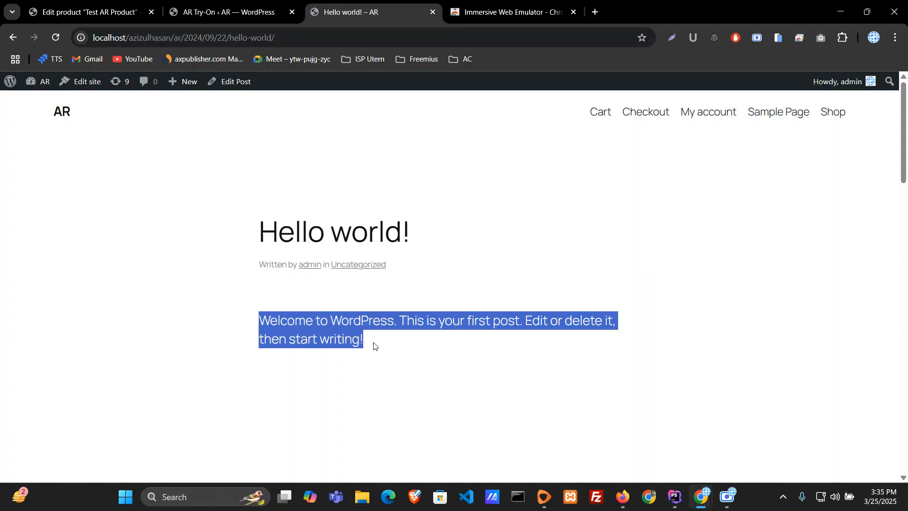
{"action": "left_click", "coordinate": [396, 351]}
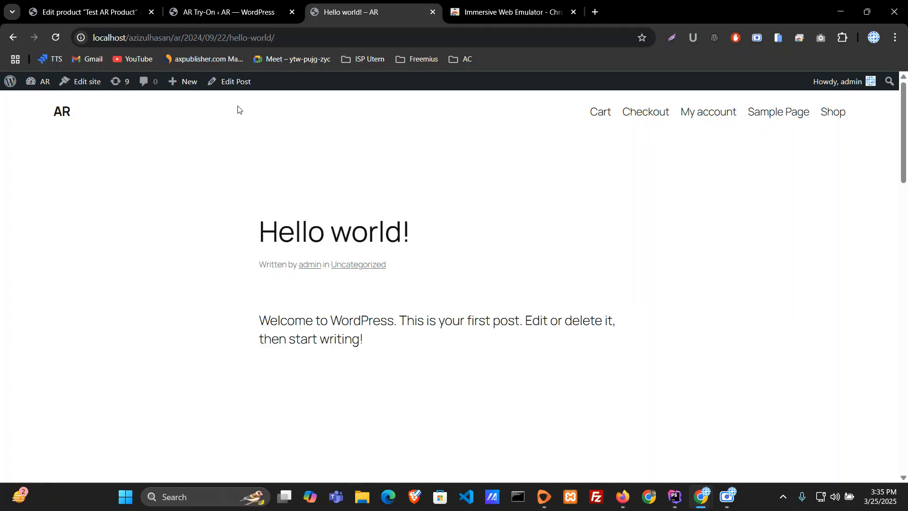
{"action": "left_click", "coordinate": [228, 82]}
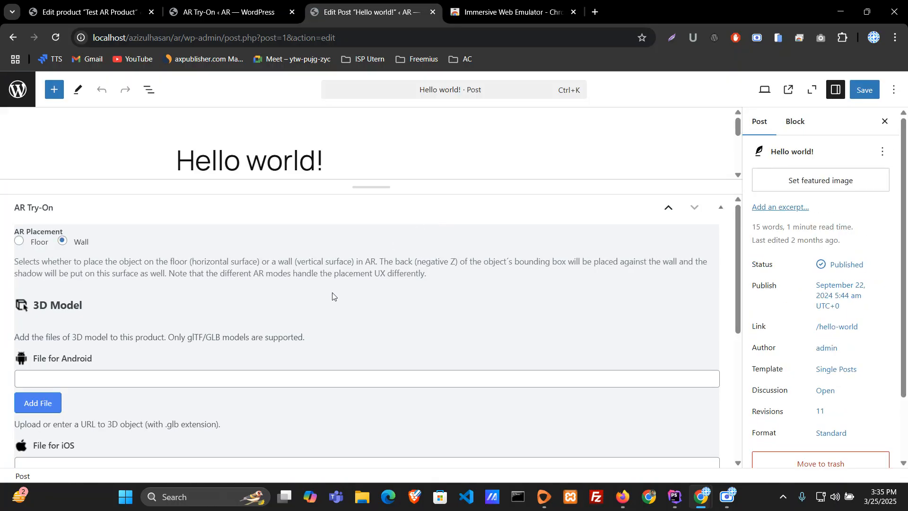
{"action": "scroll", "coordinate": [373, 384], "scroll_direction": "down", "scroll_amount": 5}
{"action": "scroll", "coordinate": [373, 386], "scroll_direction": "up", "scroll_amount": 5}
{"action": "mouse_move", "coordinate": [651, 186]}
{"action": "left_mouse_down"}
{"action": "mouse_move", "coordinate": [651, 237]}
{"action": "mouse_move", "coordinate": [655, 193]}
{"action": "left_mouse_up"}
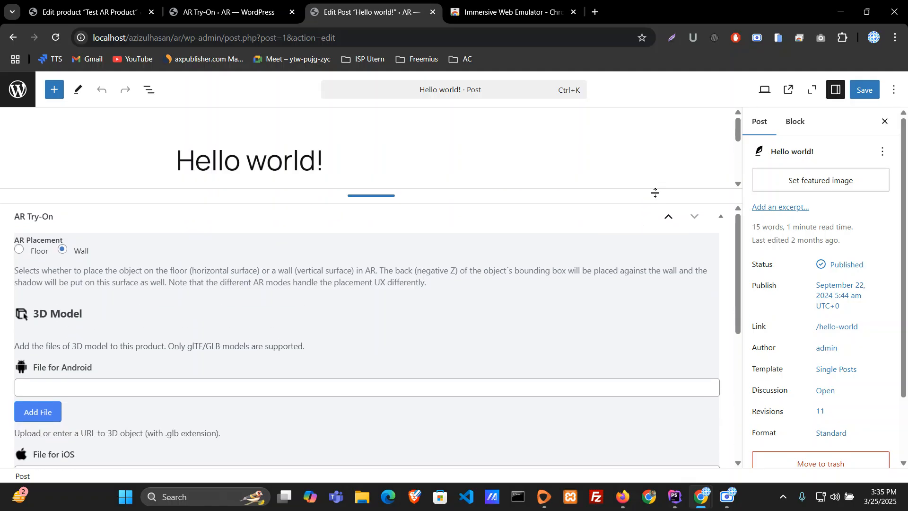
Step: Set the post's AR placement to Floor and assign 1.glb from the media library as the Android file
{"action": "left_click", "coordinate": [20, 250]}
{"action": "scroll", "coordinate": [116, 378], "scroll_direction": "down", "scroll_amount": 1}
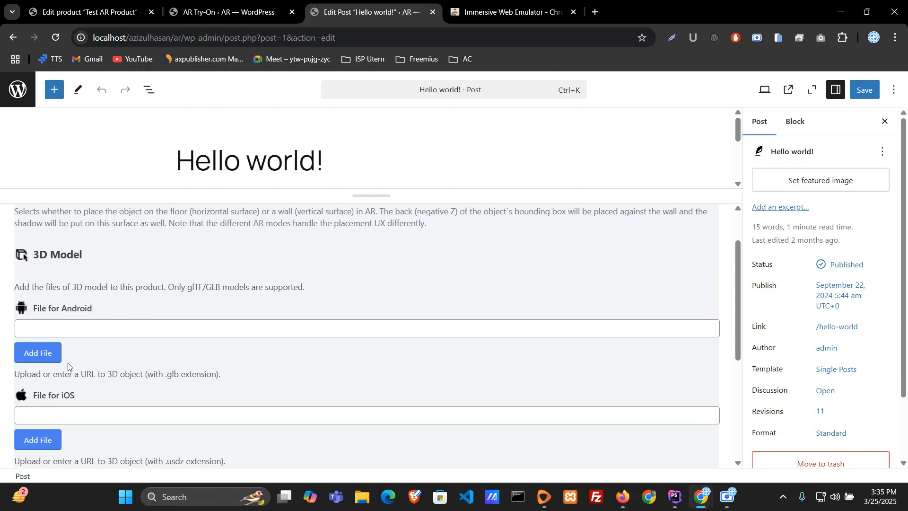
{"action": "left_click", "coordinate": [54, 355]}
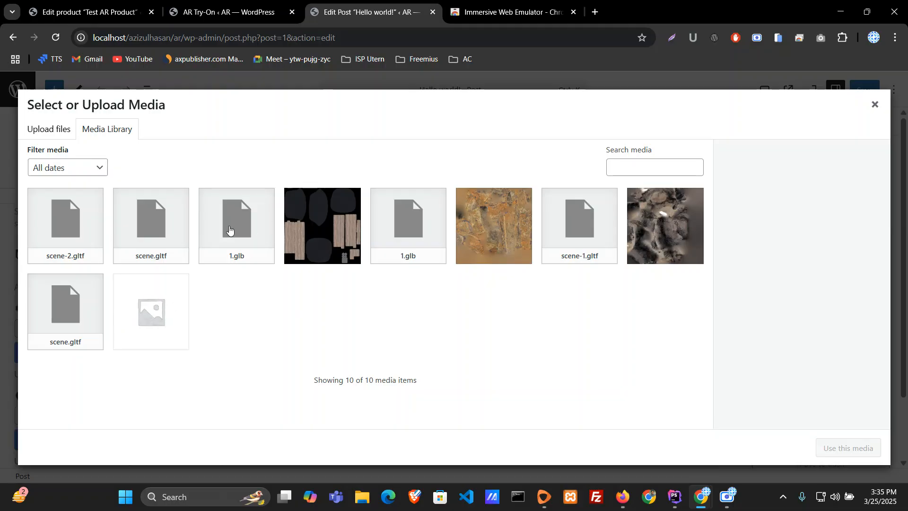
{"action": "left_click", "coordinate": [230, 231]}
{"action": "left_click", "coordinate": [818, 448]}
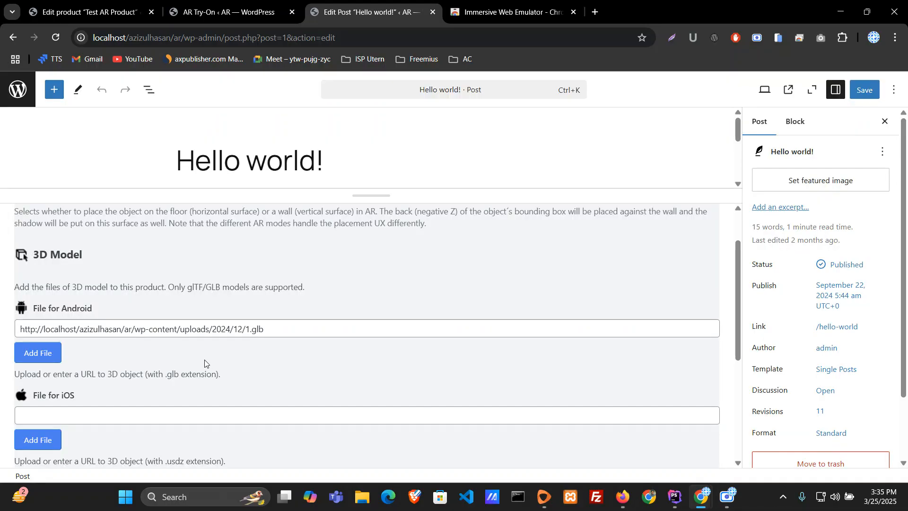
Step: Assign 1.glb from the media library as the post's iOS 3D model file
{"action": "scroll", "coordinate": [78, 376], "scroll_direction": "down", "scroll_amount": 2}
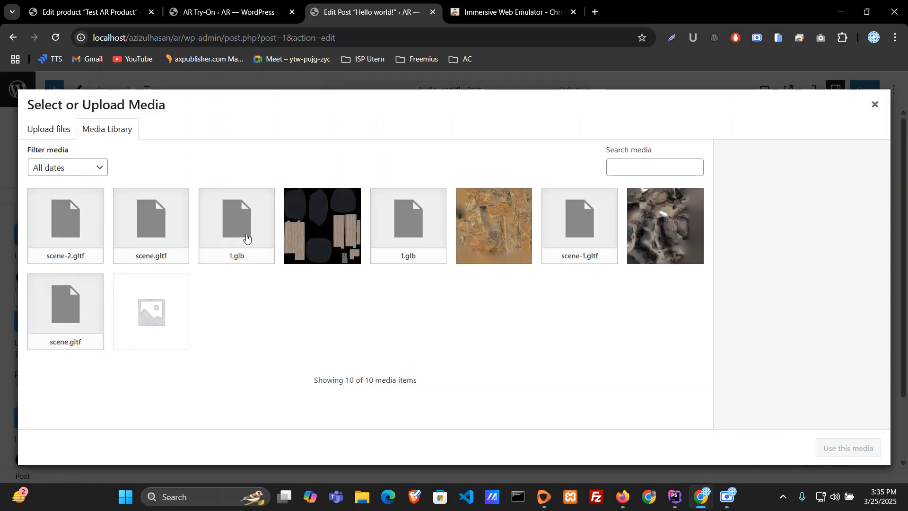
{"action": "left_click", "coordinate": [249, 245]}
{"action": "left_click", "coordinate": [847, 448]}
{"action": "scroll", "coordinate": [453, 385], "scroll_direction": "down", "scroll_amount": 1}
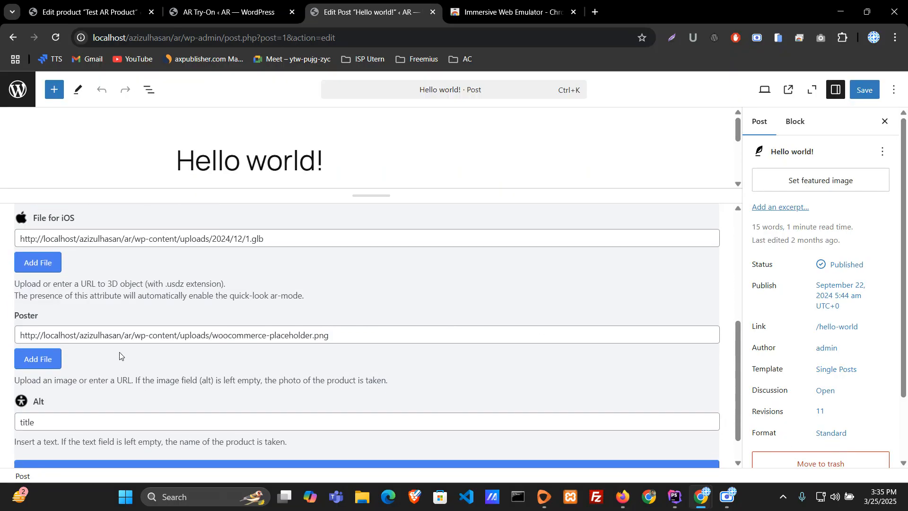
Step: Assign Ax_03_baseColor.jpeg from the media library as the post's poster image
{"action": "left_click", "coordinate": [38, 358]}
{"action": "left_click", "coordinate": [495, 236]}
{"action": "left_click", "coordinate": [845, 448]}
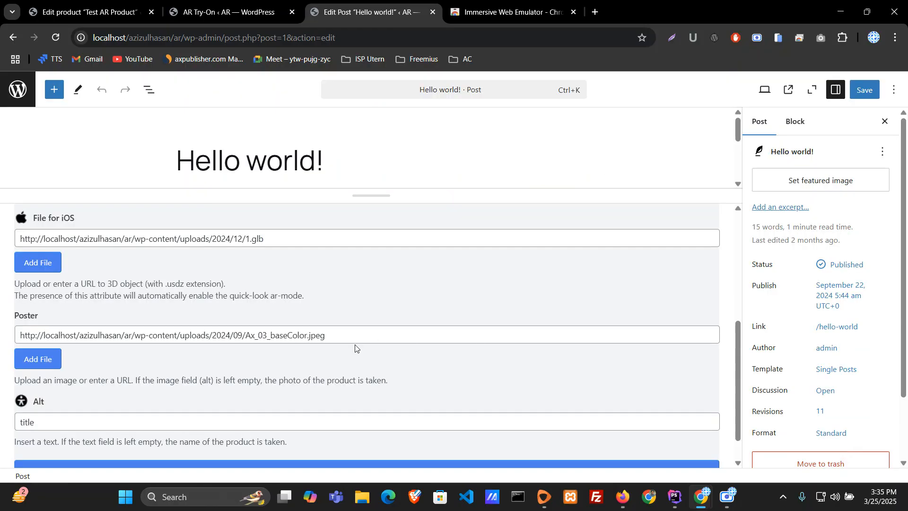
Step: Check the post's alt text and save its AR Try-On settings
{"action": "scroll", "coordinate": [357, 340], "scroll_direction": "down", "scroll_amount": 1}
{"action": "left_click", "coordinate": [79, 387]}
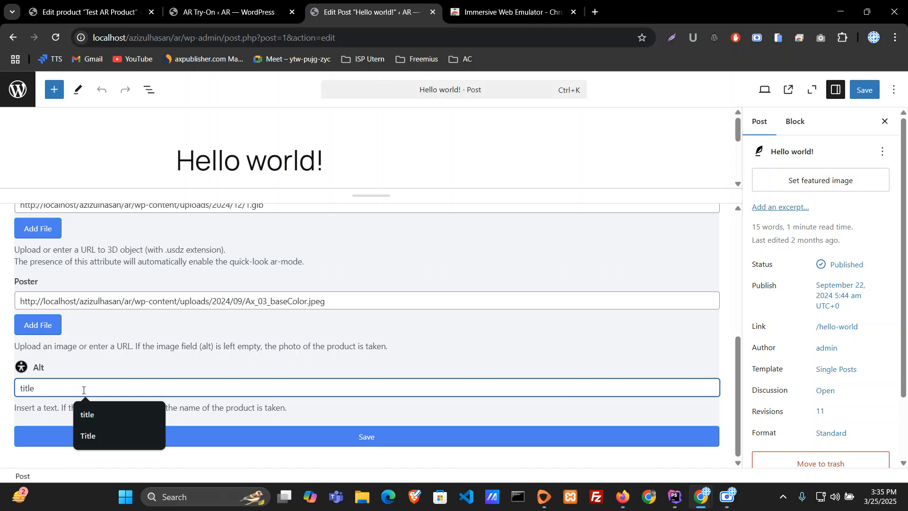
{"action": "left_click", "coordinate": [412, 418]}
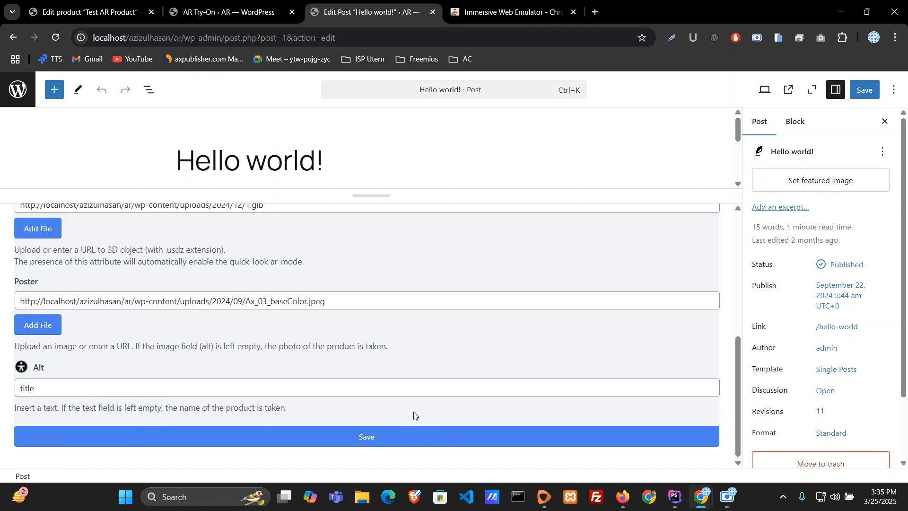
{"action": "scroll", "coordinate": [401, 333], "scroll_direction": "up", "scroll_amount": 3}
{"action": "scroll", "coordinate": [401, 331], "scroll_direction": "up", "scroll_amount": 3}
{"action": "scroll", "coordinate": [412, 369], "scroll_direction": "down", "scroll_amount": 6}
{"action": "left_click", "coordinate": [411, 437]}
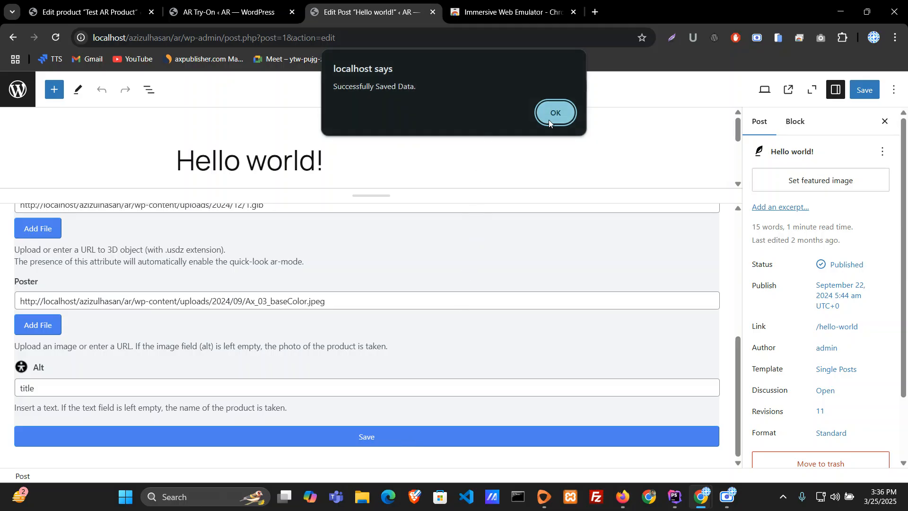
{"action": "left_click", "coordinate": [550, 112]}
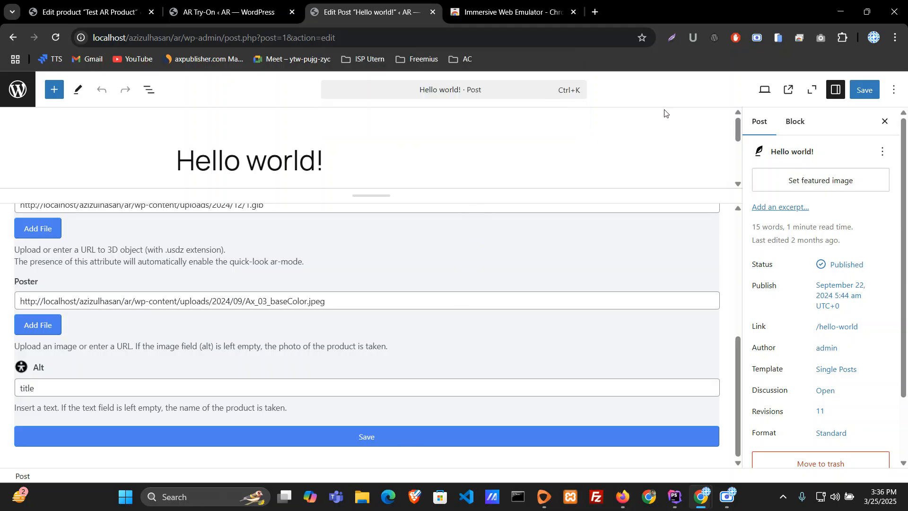
Step: View the published "Hello world!" post, open its 3D model view, rotate the chair and close the view
{"action": "left_click", "coordinate": [788, 92]}
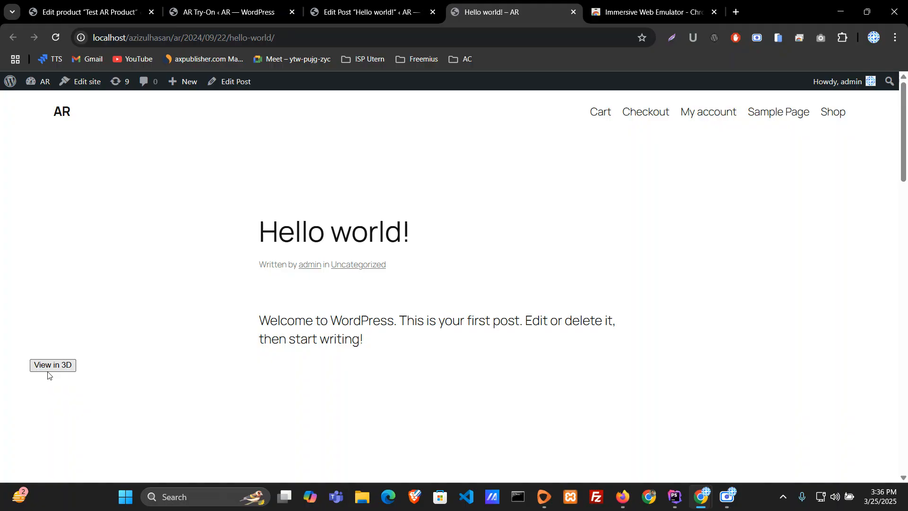
{"action": "left_click", "coordinate": [54, 367]}
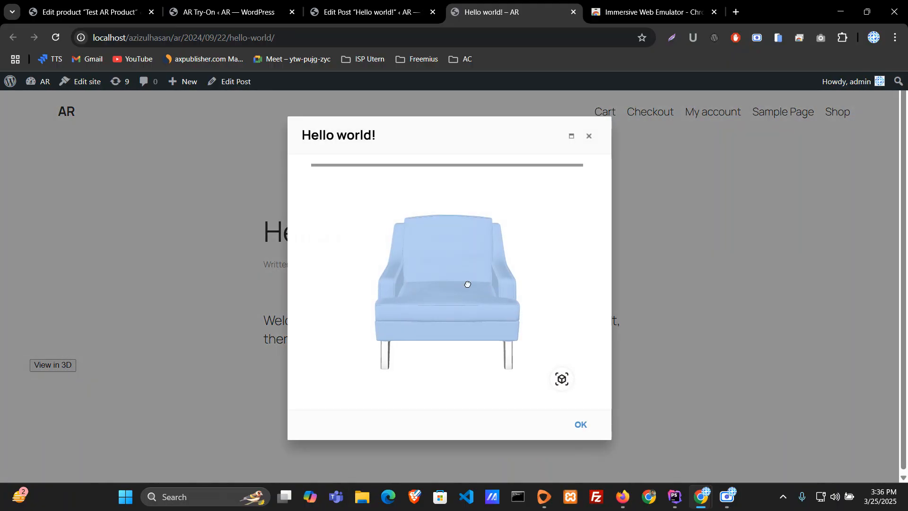
{"action": "left_click_drag", "start_coordinate": [466, 284], "coordinate": [508, 310]}
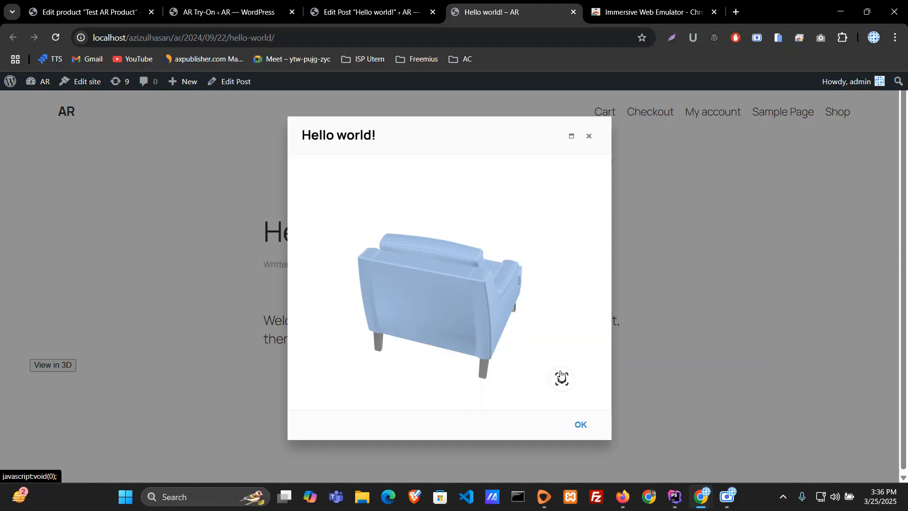
{"action": "left_click", "coordinate": [581, 425]}
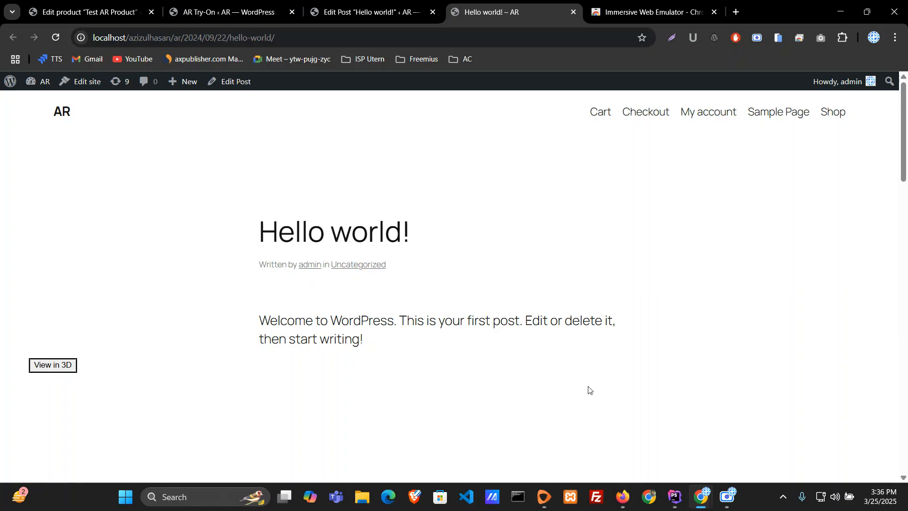
Step: Open atlasaidev.com/contact-us in a new browser tab and look over the contact form
{"action": "left_click", "coordinate": [227, 7]}
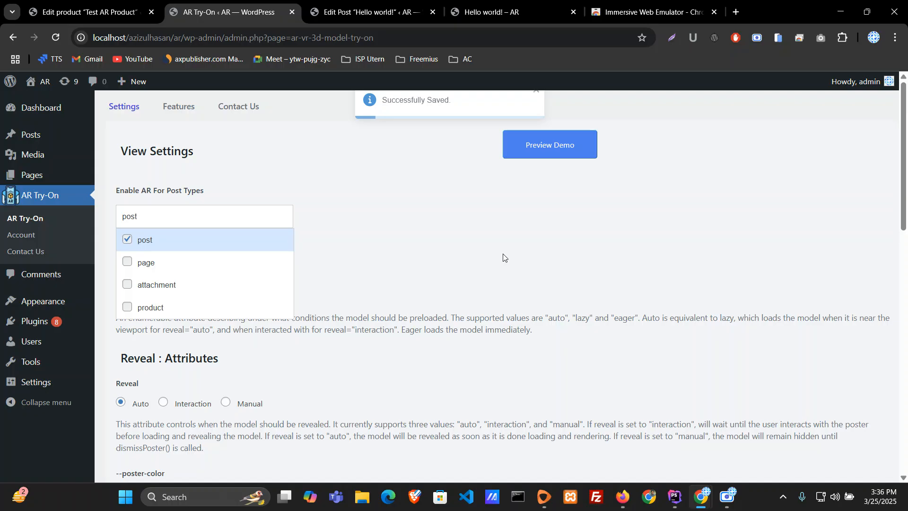
{"action": "left_click", "coordinate": [736, 11]}
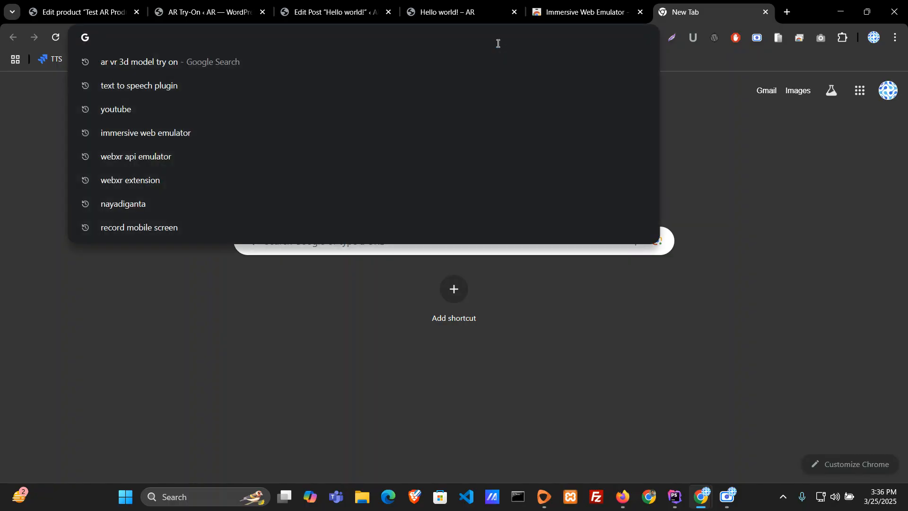
{"action": "type", "text": "atlasaidev.com/plugins/text-to-speech-pro/"}
{"action": "key", "text": "Right"}
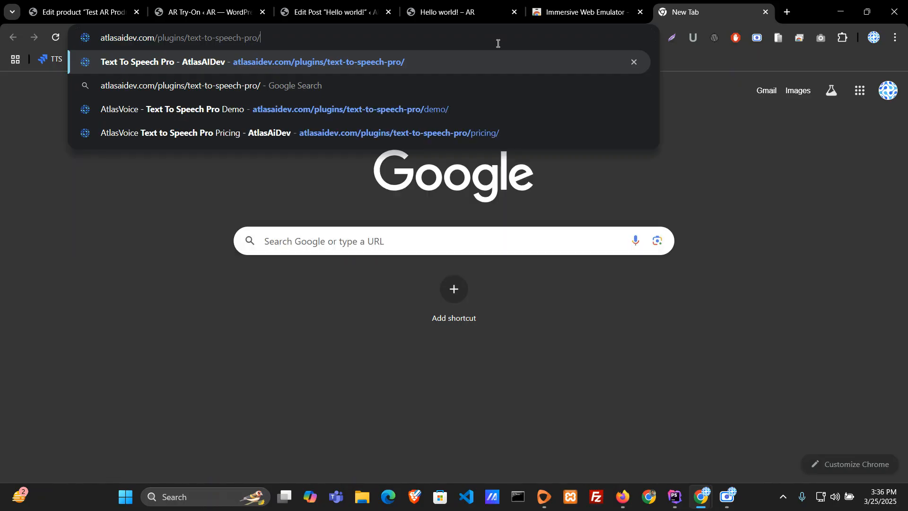
{"action": "key", "text": "BackSpace"}
{"action": "key", "text": "BackSpace"}
{"action": "key", "text": "BackSpace"}
{"action": "key", "text": "BackSpace"}
{"action": "key", "text": "BackSpace"}
{"action": "key", "text": "BackSpace"}
{"action": "key", "text": "BackSpace"}
{"action": "key", "text": "BackSpace"}
{"action": "key", "text": "BackSpace"}
{"action": "key", "text": "BackSpace"}
{"action": "key", "text": "BackSpace"}
{"action": "key", "text": "BackSpace"}
{"action": "key", "text": "BackSpace"}
{"action": "key", "text": "BackSpace"}
{"action": "key", "text": "BackSpace"}
{"action": "key", "text": "BackSpace"}
{"action": "key", "text": "BackSpace"}
{"action": "key", "text": "BackSpace"}
{"action": "key", "text": "BackSpace"}
{"action": "key", "text": "BackSpace"}
{"action": "key", "text": "BackSpace"}
{"action": "key", "text": "BackSpace"}
{"action": "key", "text": "BackSpace"}
{"action": "key", "text": "BackSpace"}
{"action": "key", "text": "BackSpace"}
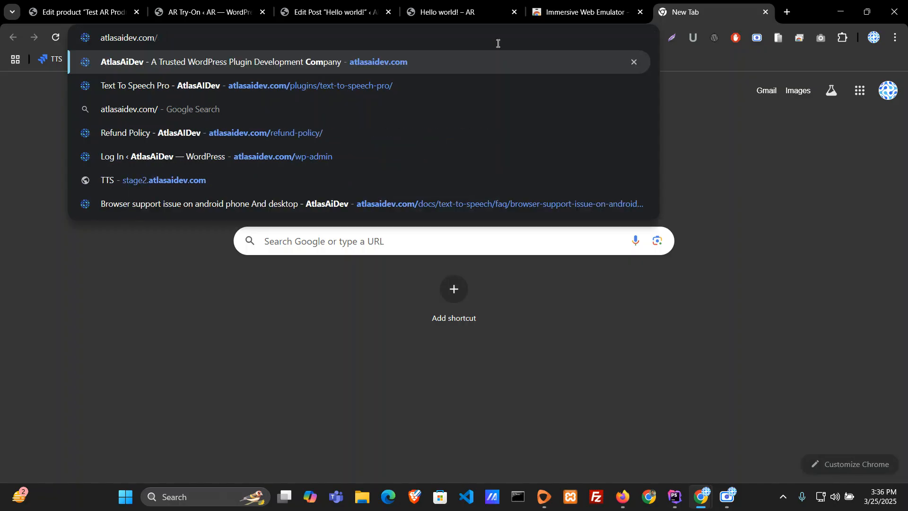
{"action": "type", "text": "con"}
{"action": "key", "text": "Tab"}
{"action": "key", "text": "Return"}
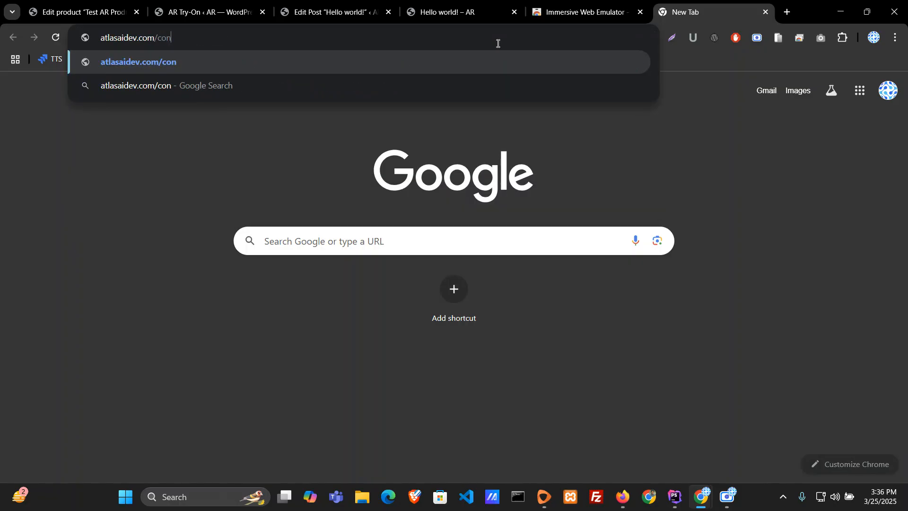
{"action": "type", "text": "n"}
{"action": "key", "text": "BackSpace"}
{"action": "type", "text": "tact-us"}
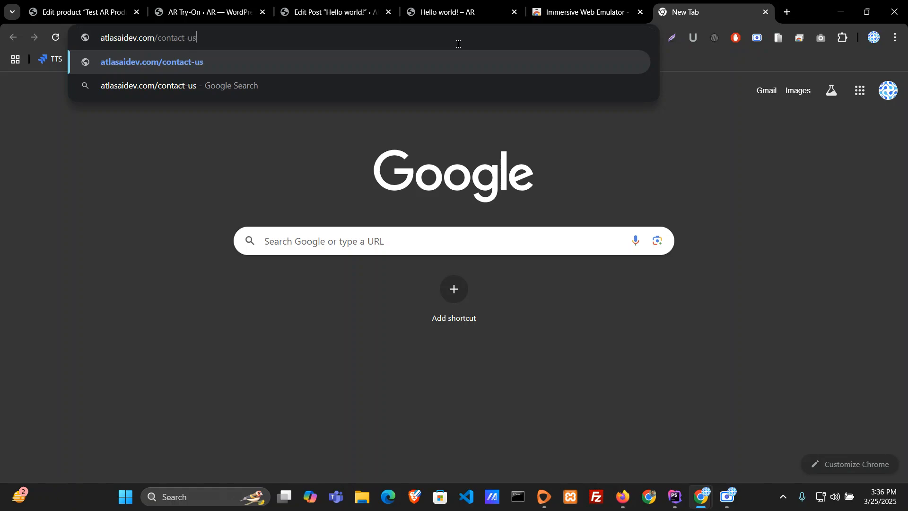
{"action": "key", "text": "Return"}
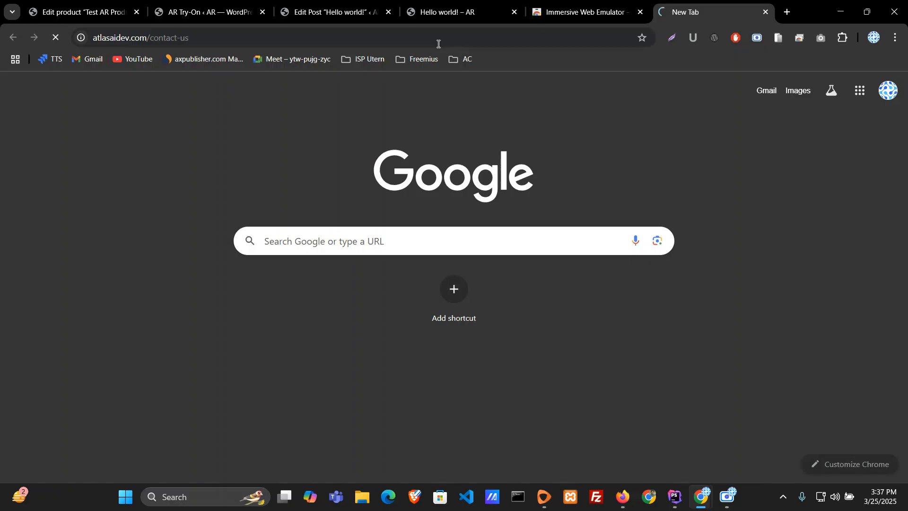
{"action": "scroll", "coordinate": [609, 317], "scroll_direction": "down", "scroll_amount": 10}
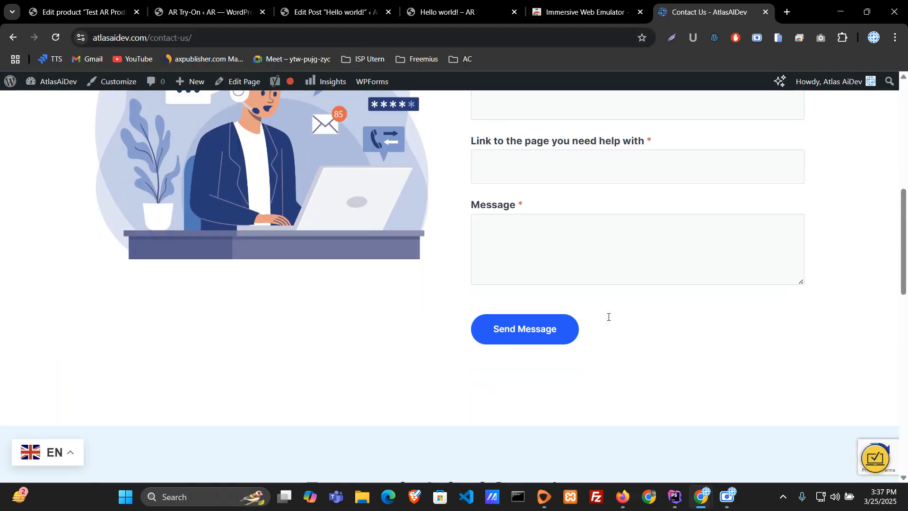
{"action": "scroll", "coordinate": [524, 209], "scroll_direction": "up", "scroll_amount": 5}
Step: Return to the AR Try-On settings page and open the plugin's own Contact Us form
{"action": "left_click", "coordinate": [208, 12]}
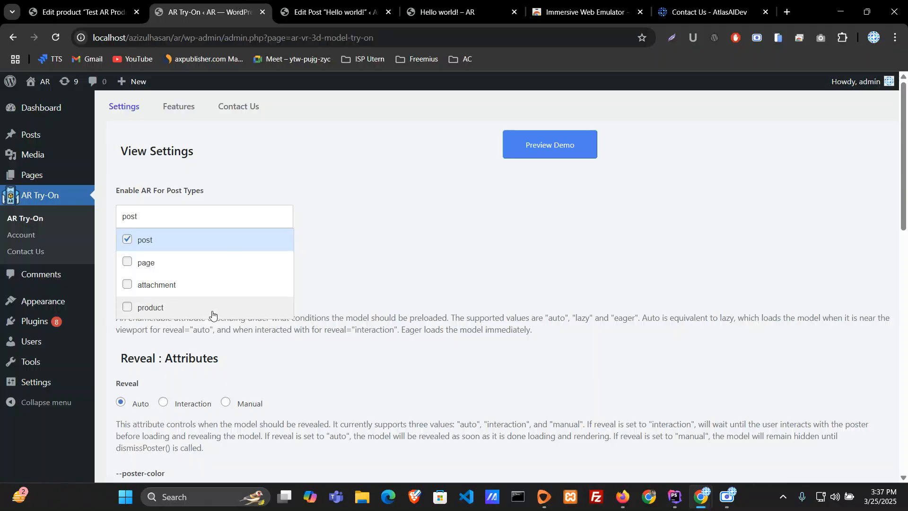
{"action": "left_click", "coordinate": [29, 254]}
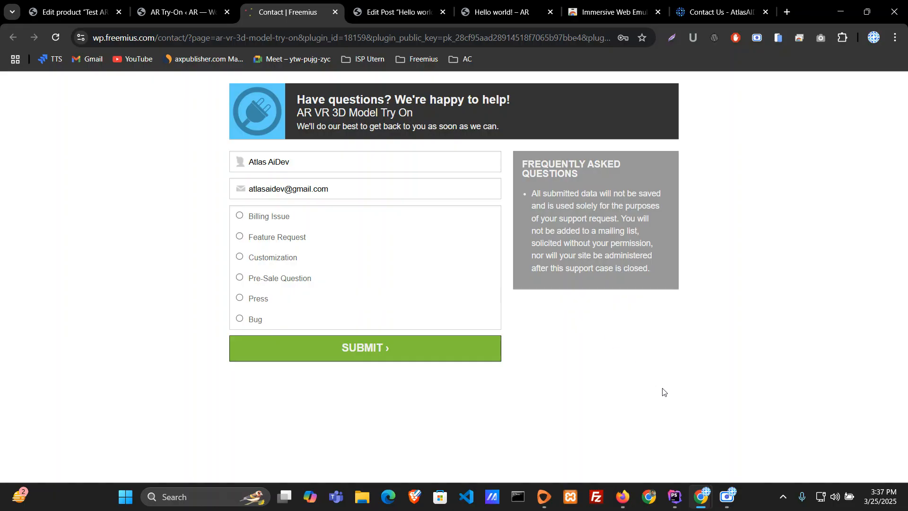
{"action": "left_click", "coordinate": [728, 497]}
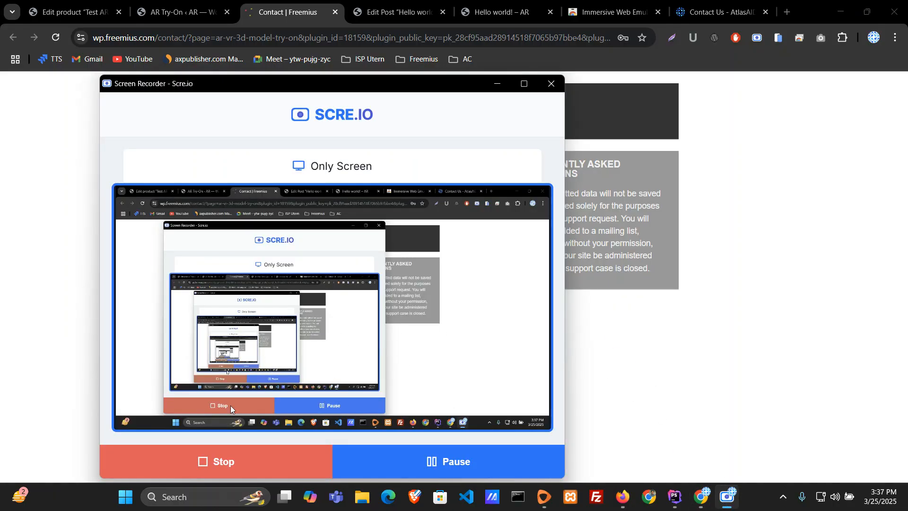